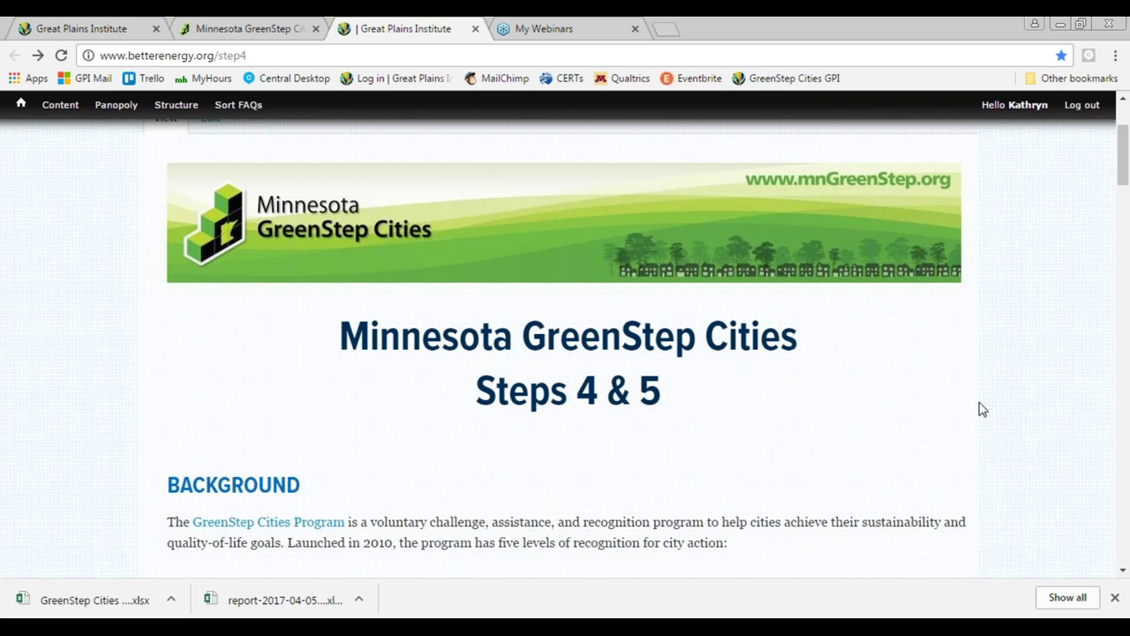
Scroll the Steps 4 & 5 page briefly, then switch to the Minnesota GreenStep Cities tab
scroll(982, 408, down, 1)
scroll(982, 409, down, 1)
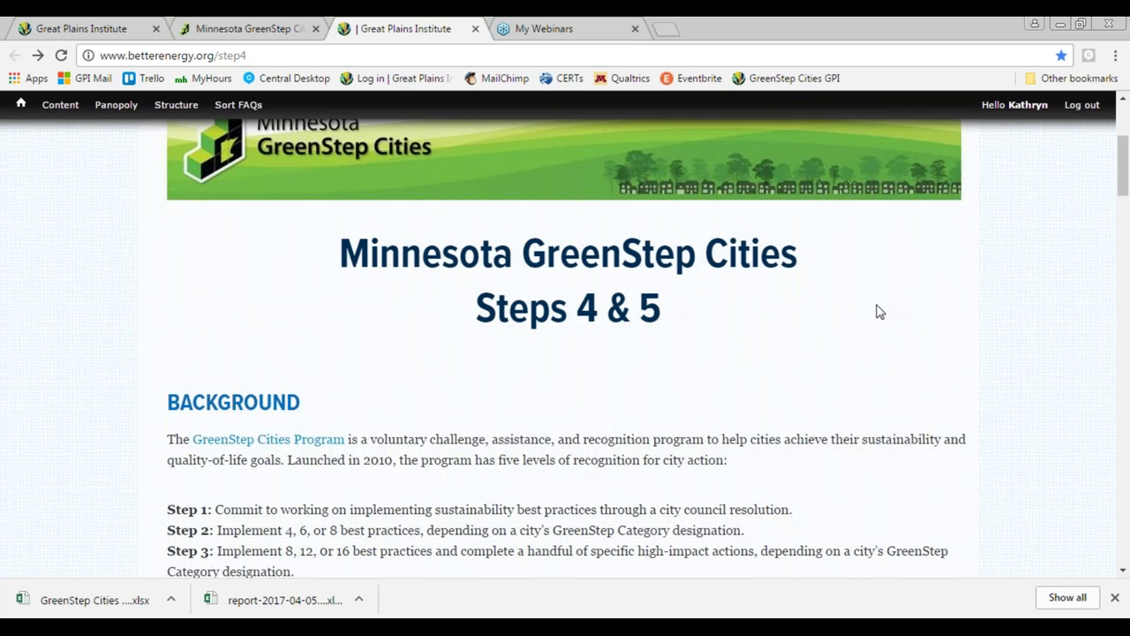
click(246, 33)
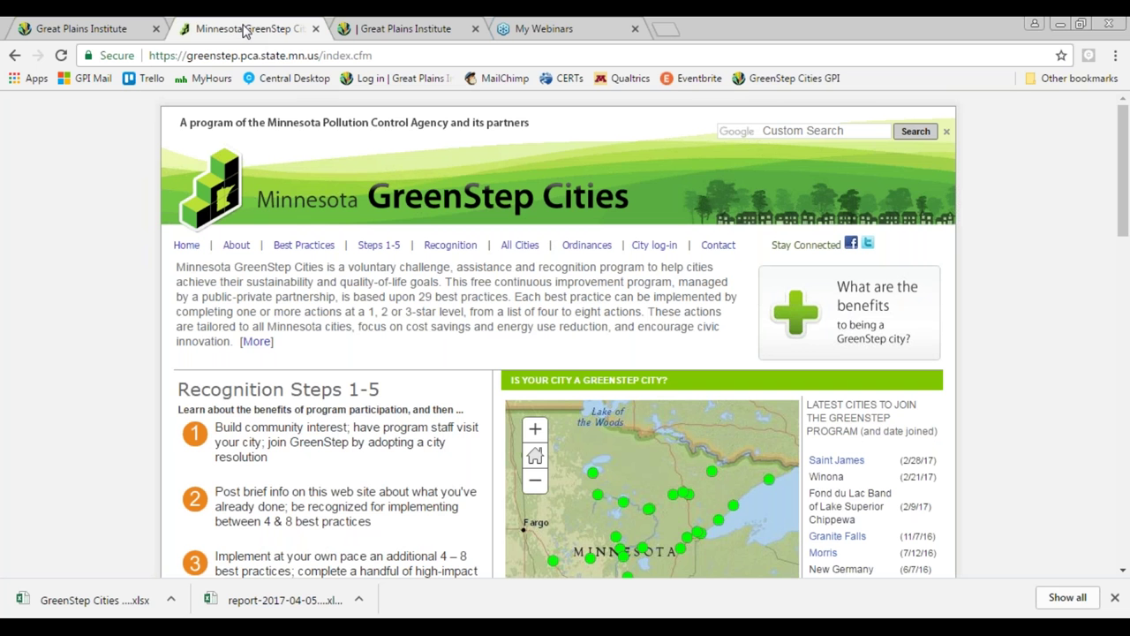
Browse the GreenStep Steps 1-5 recognition page, then go back to the Great Plains Institute tab
click(377, 247)
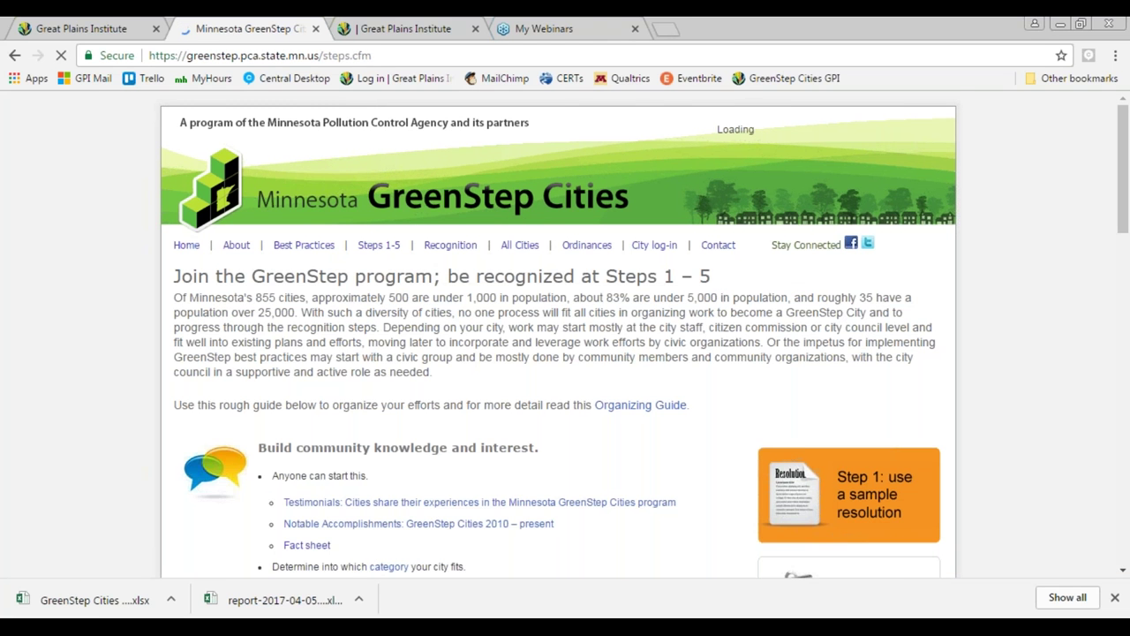
scroll(676, 389, down, 3)
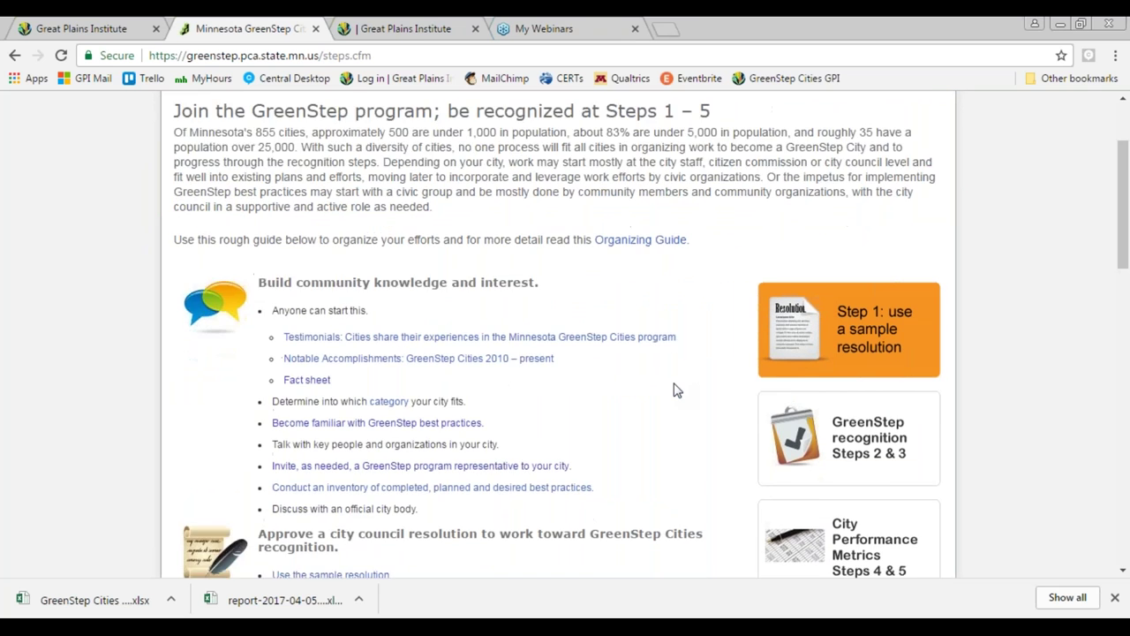
scroll(666, 385, down, 1)
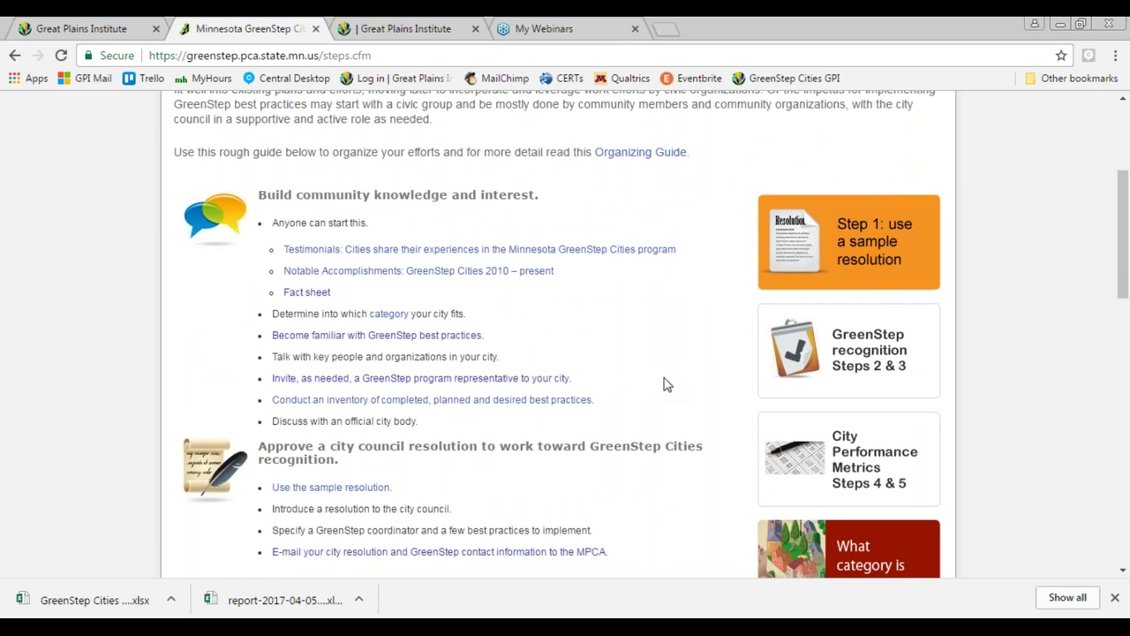
scroll(667, 385, down, 1)
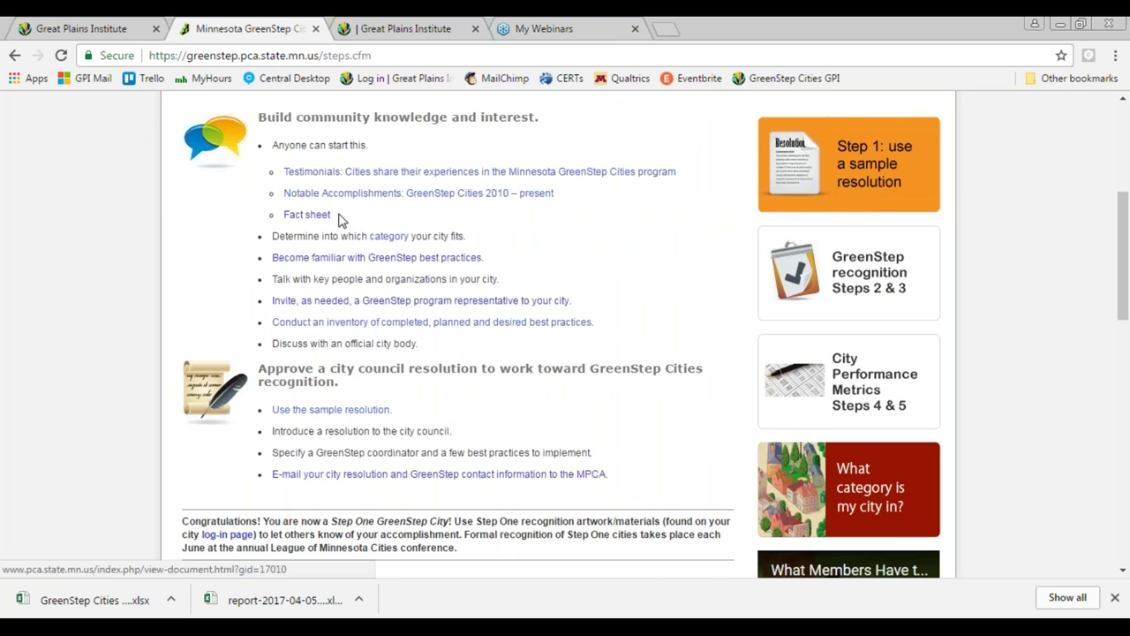
click(87, 32)
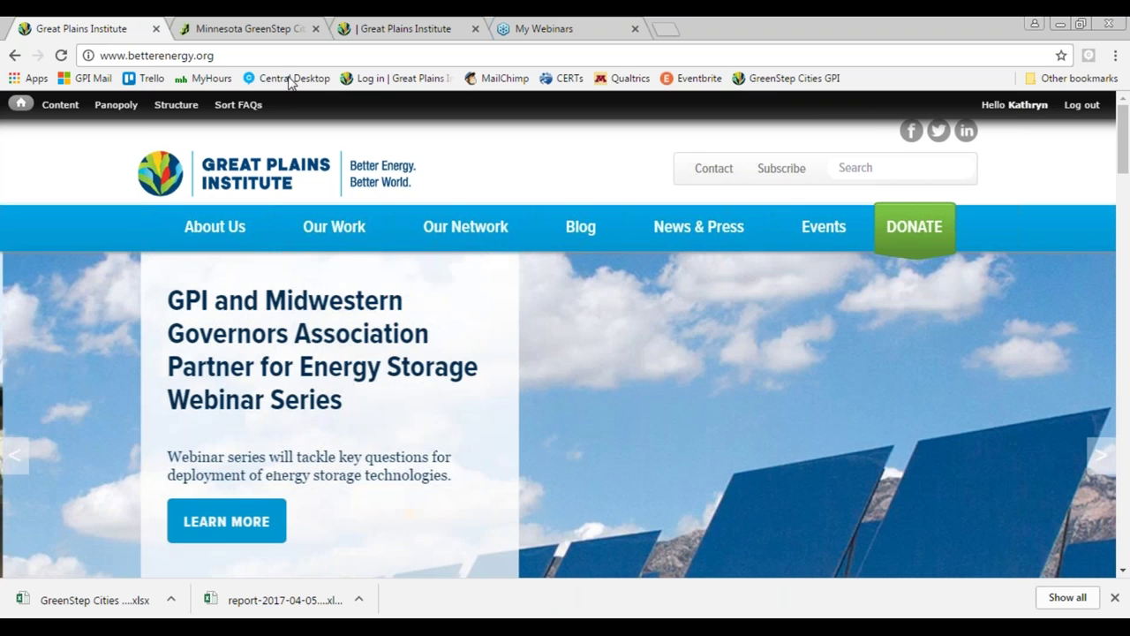
Go through Our Work > Current Projects > GreenStep Cities to the Step 4 & 5 Metrics page
mouse_move(336, 222)
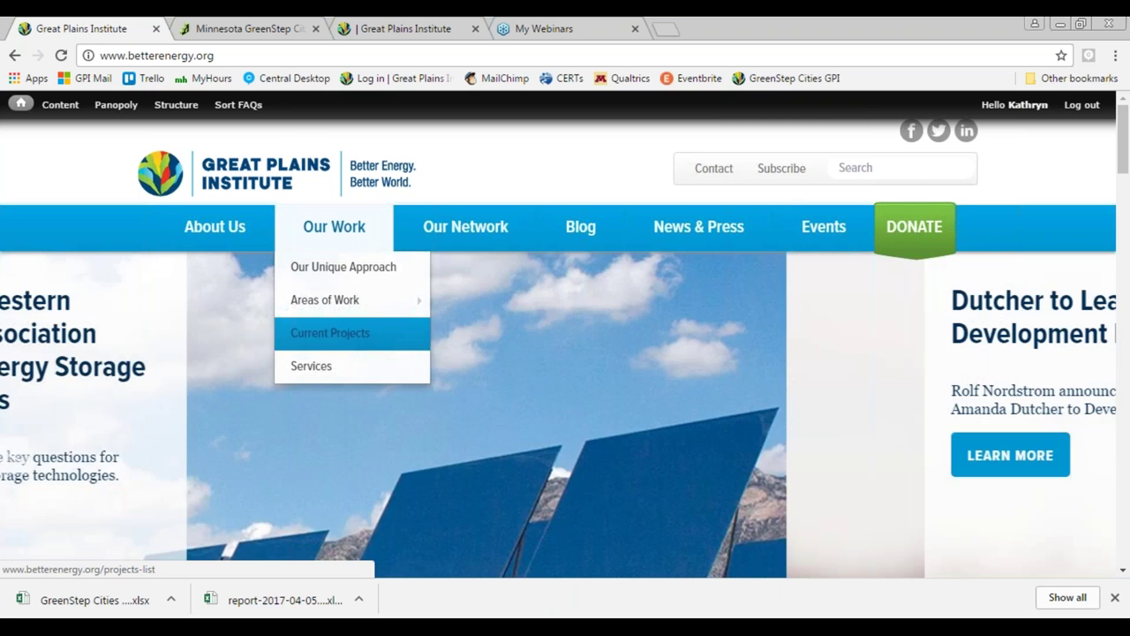
click(345, 332)
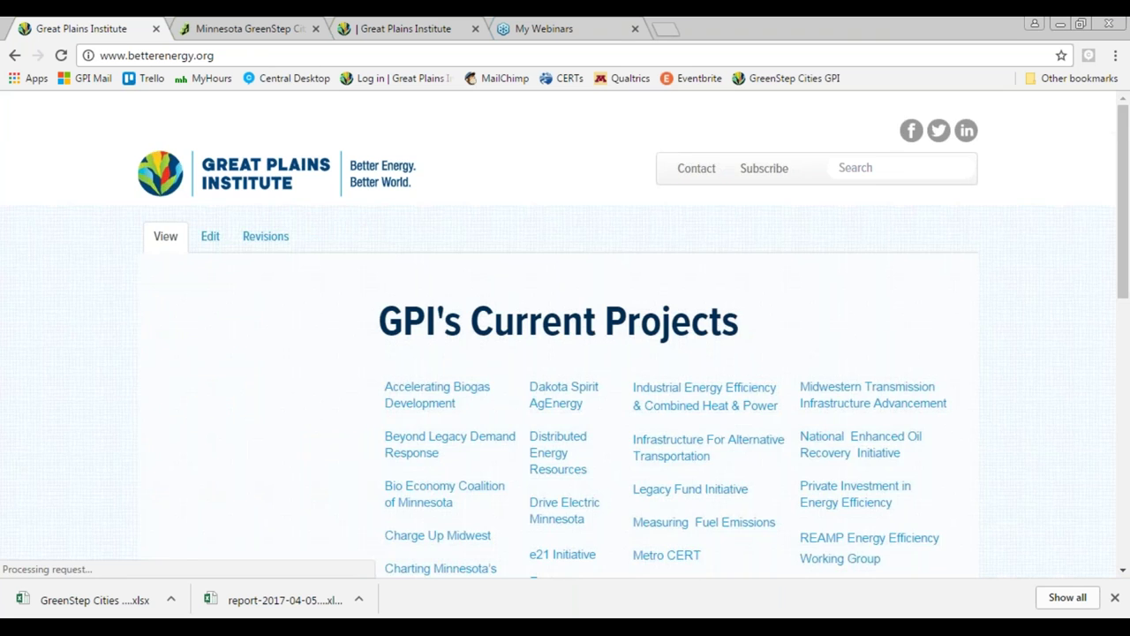
scroll(344, 338, down, 2)
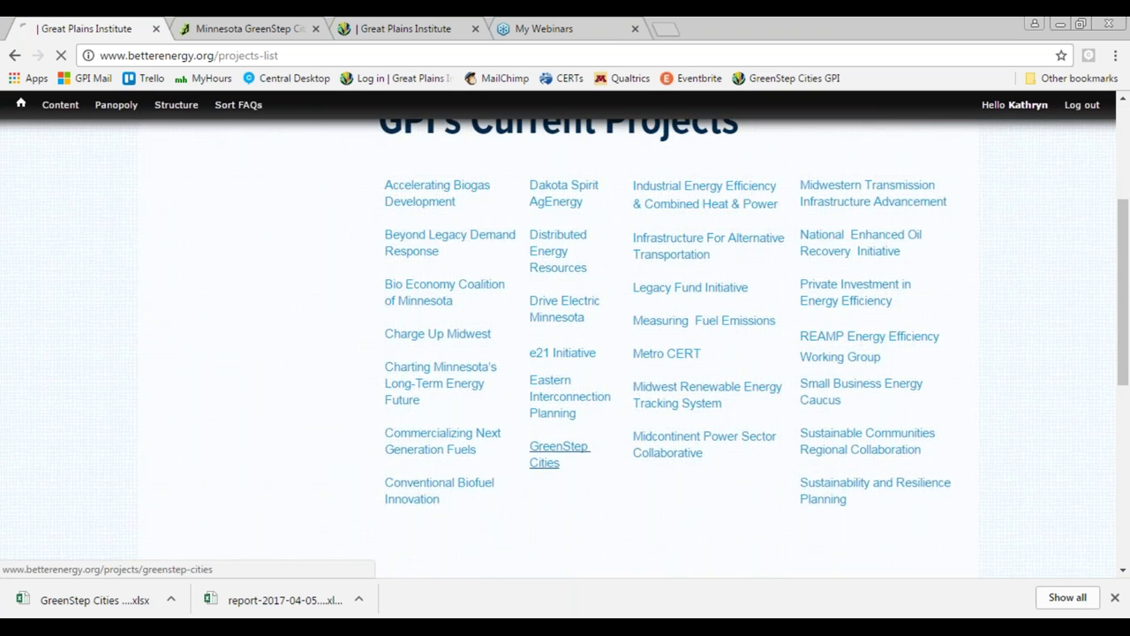
click(543, 454)
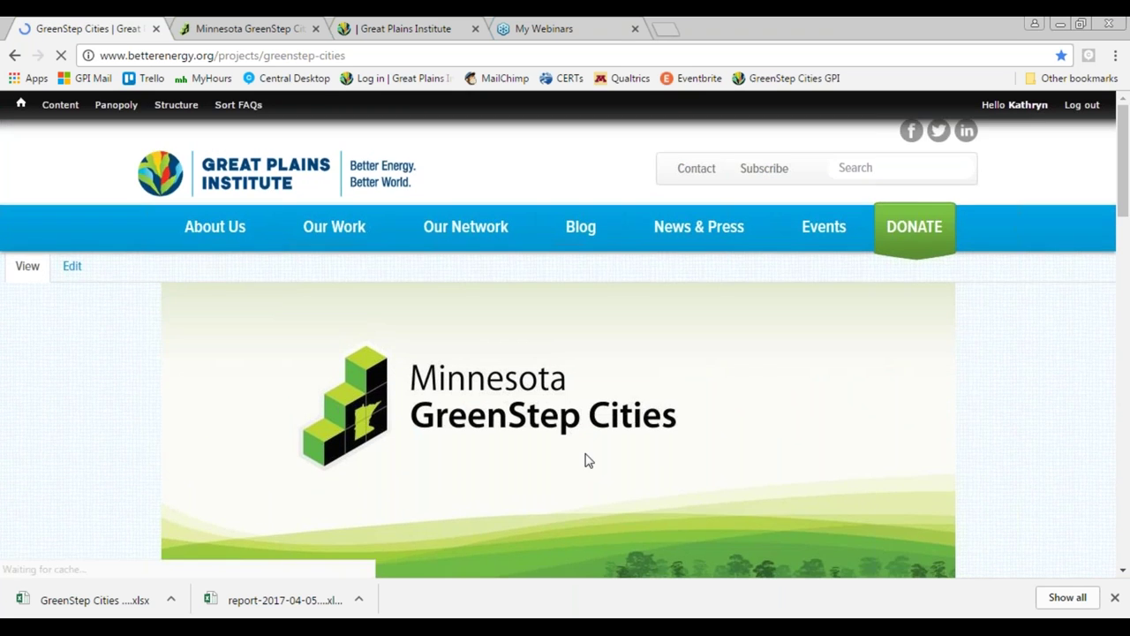
scroll(793, 455, down, 6)
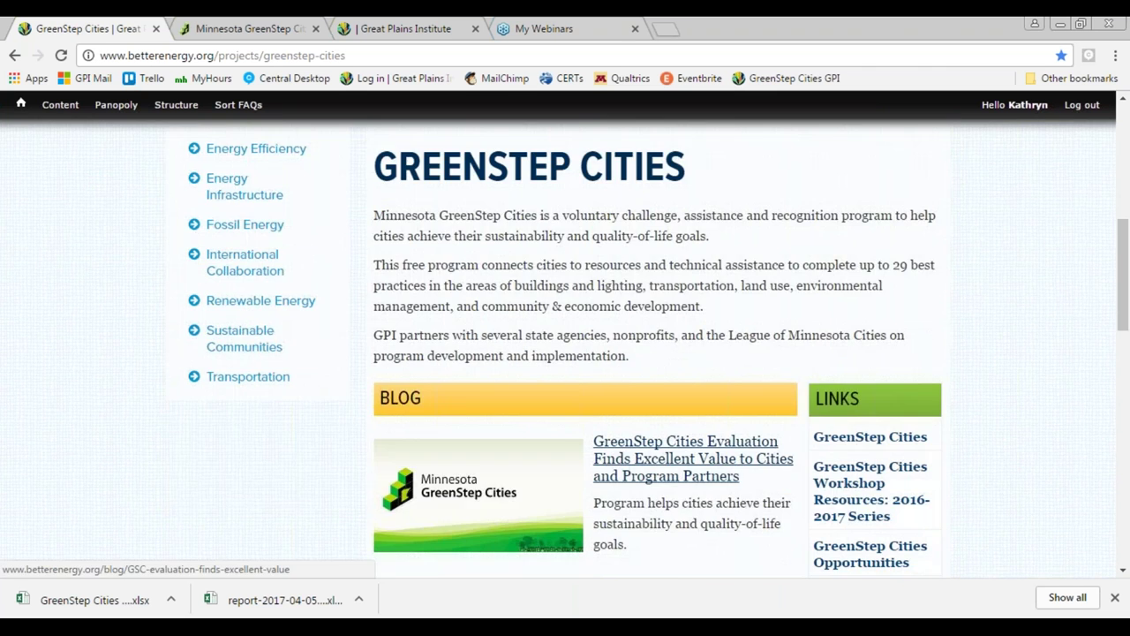
scroll(800, 407, down, 2)
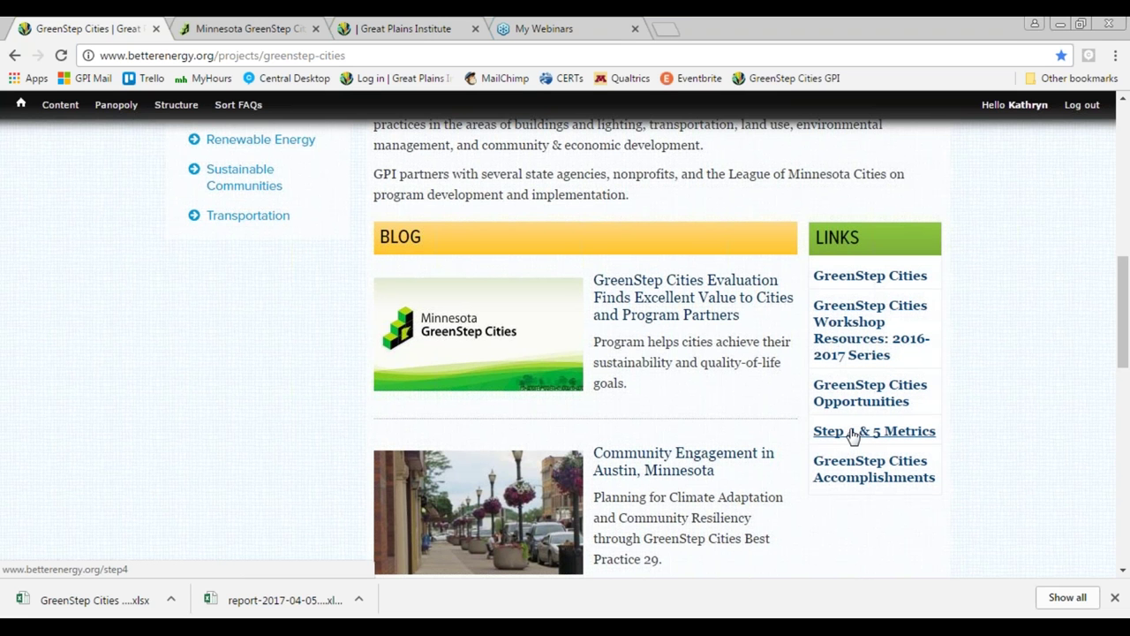
click(437, 30)
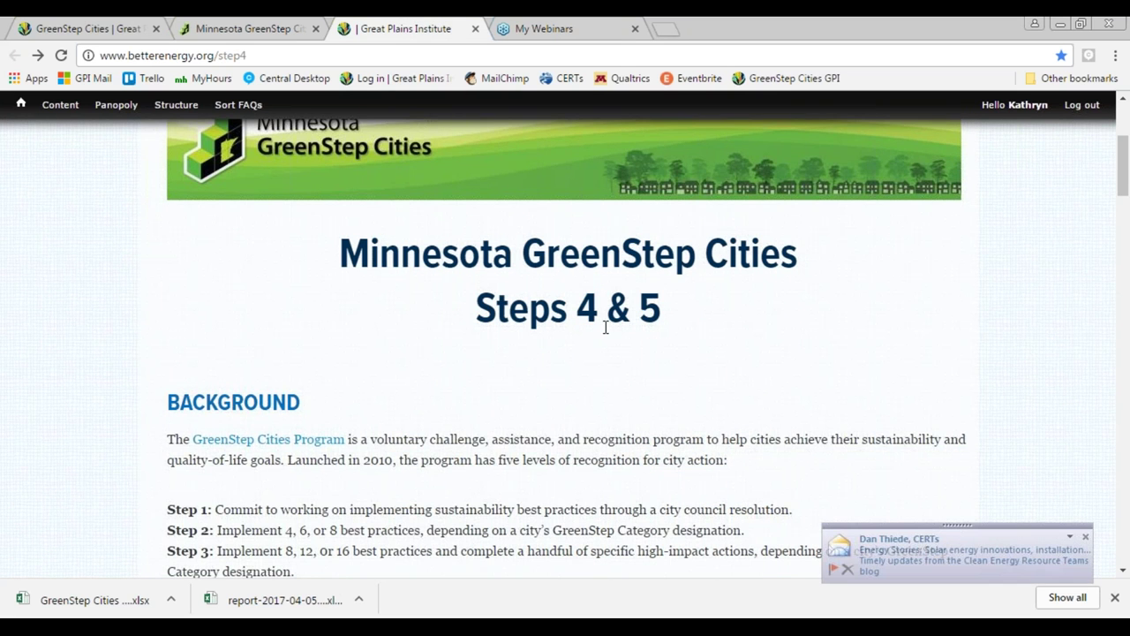
click(1085, 536)
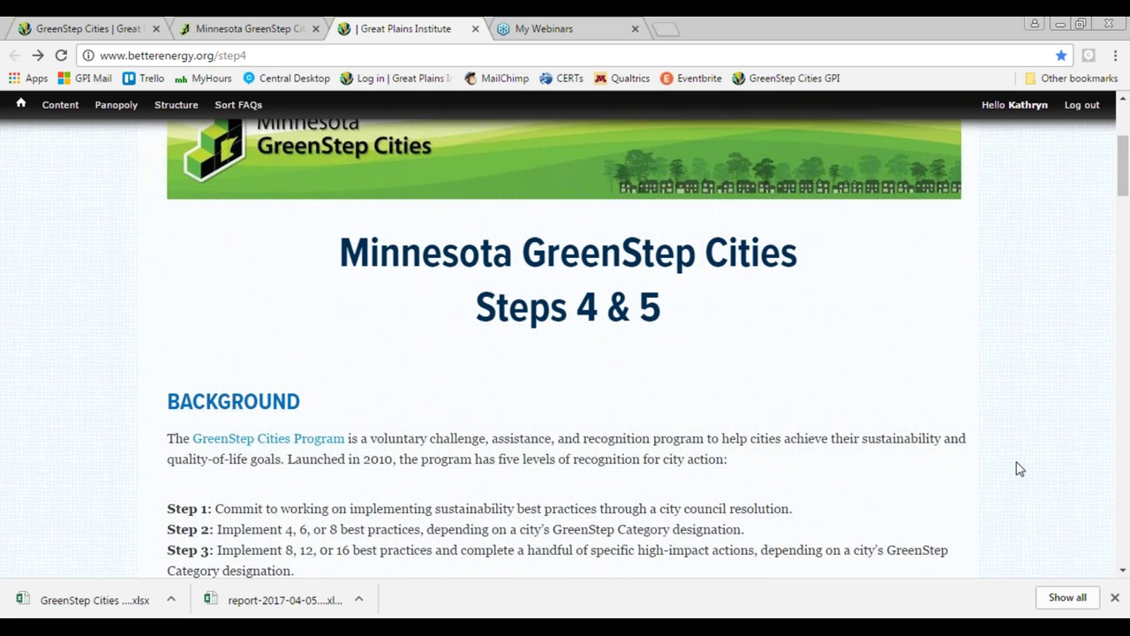
scroll(1020, 467, down, 2)
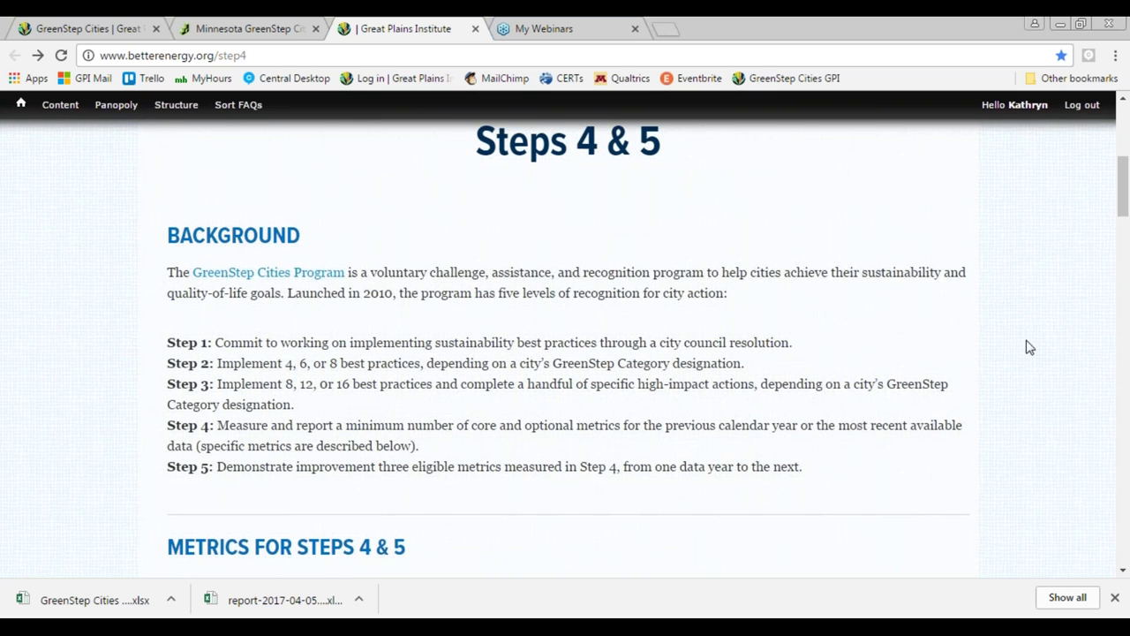
scroll(1018, 346, down, 3)
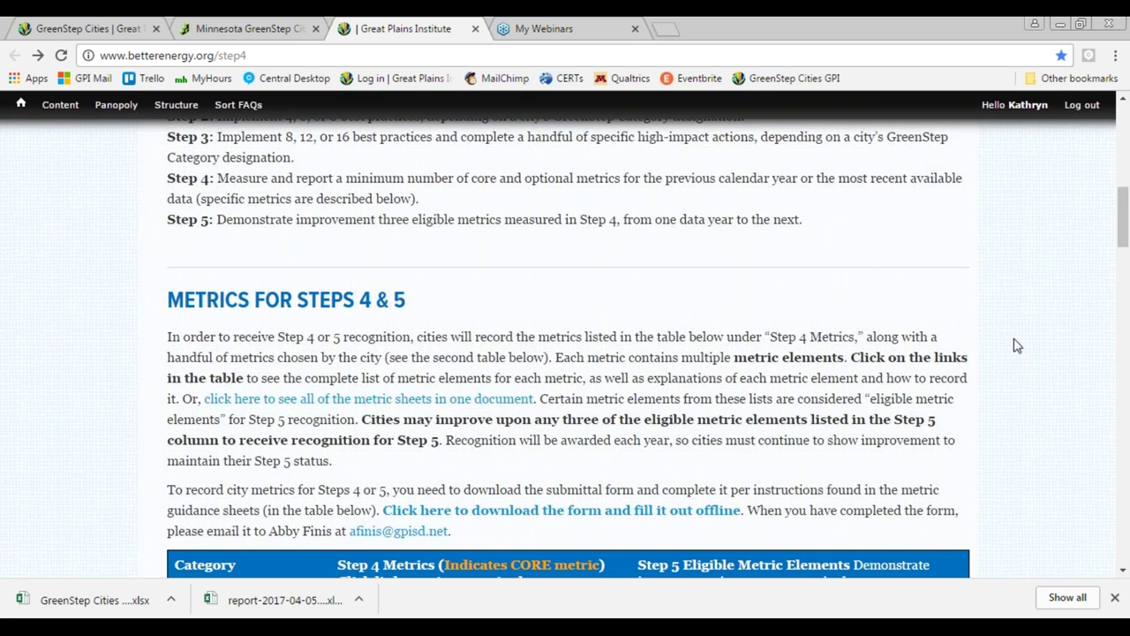
scroll(1014, 345, down, 2)
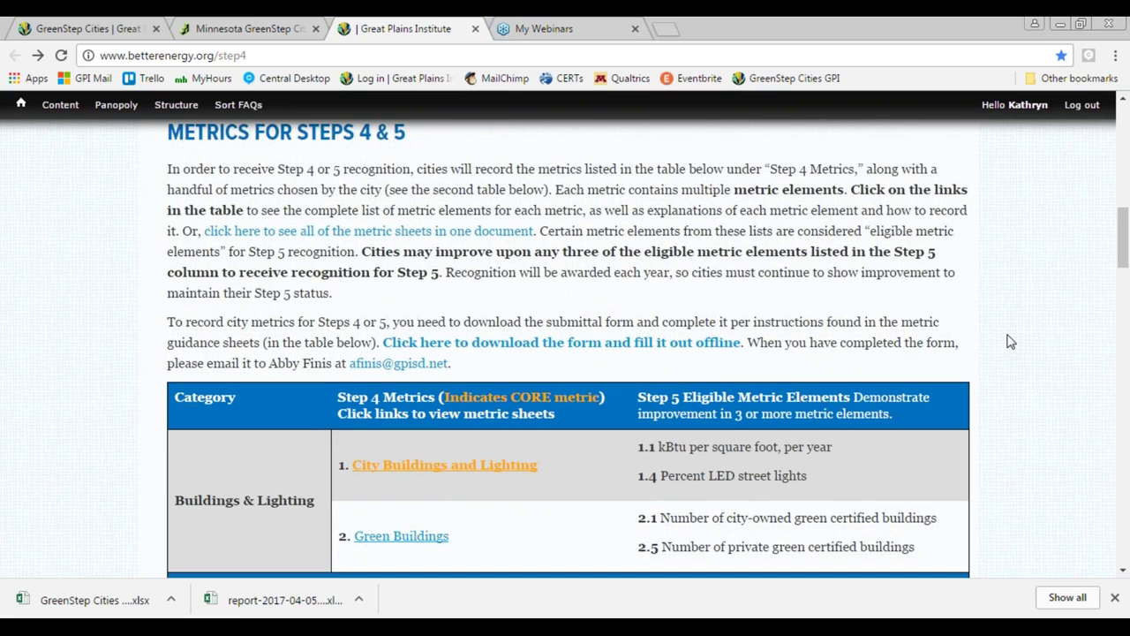
scroll(1011, 342, down, 1)
scroll(1009, 340, down, 3)
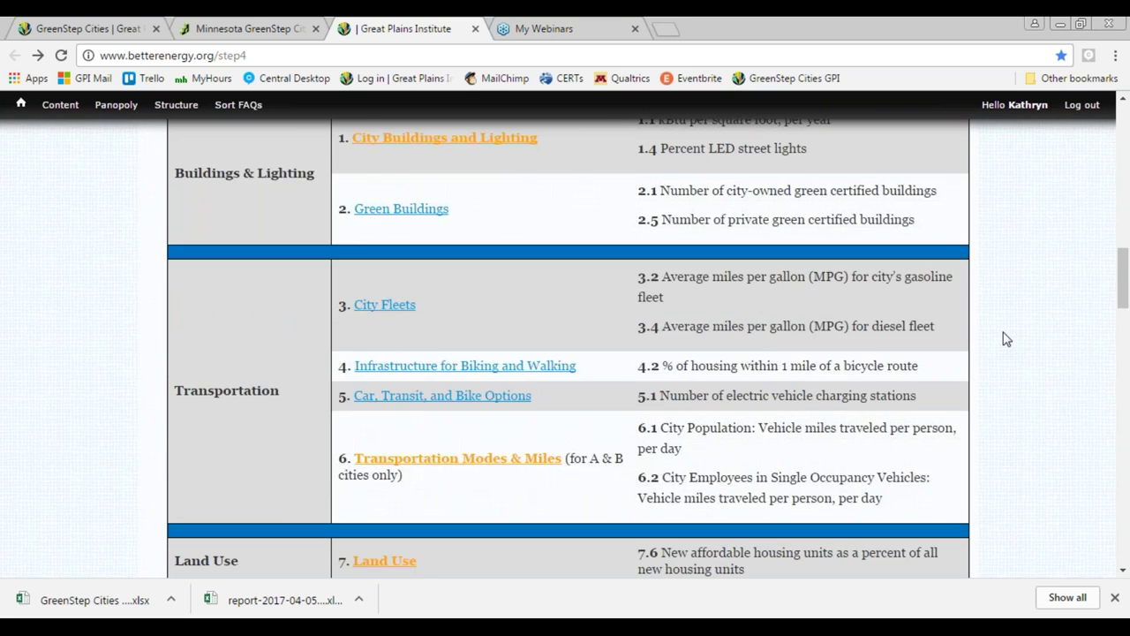
scroll(1006, 340, down, 8)
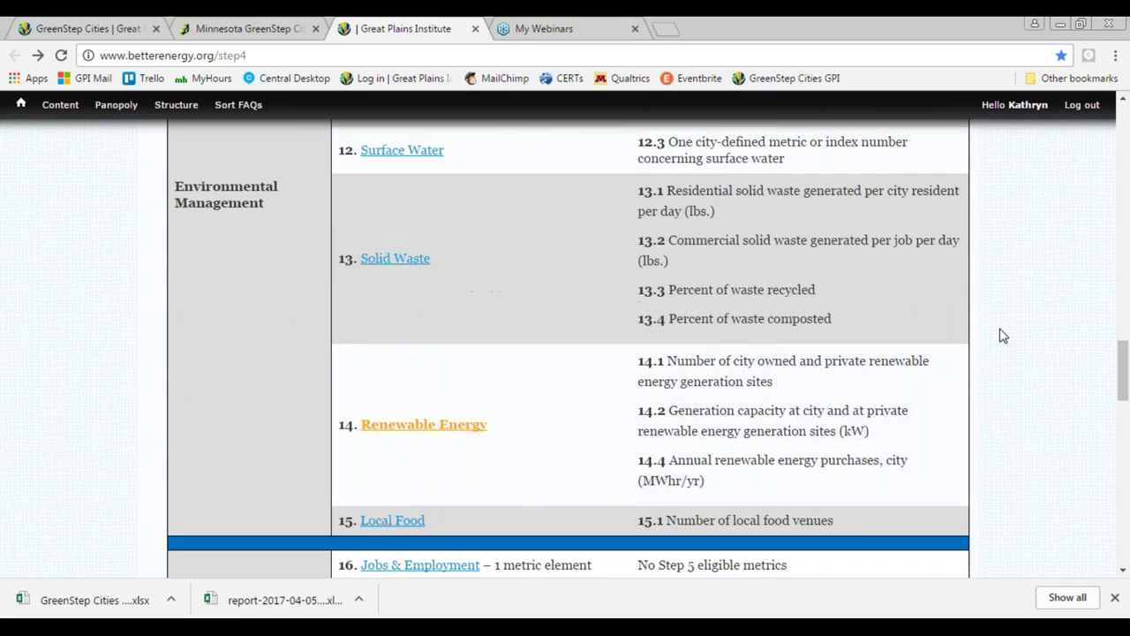
scroll(1003, 336, down, 8)
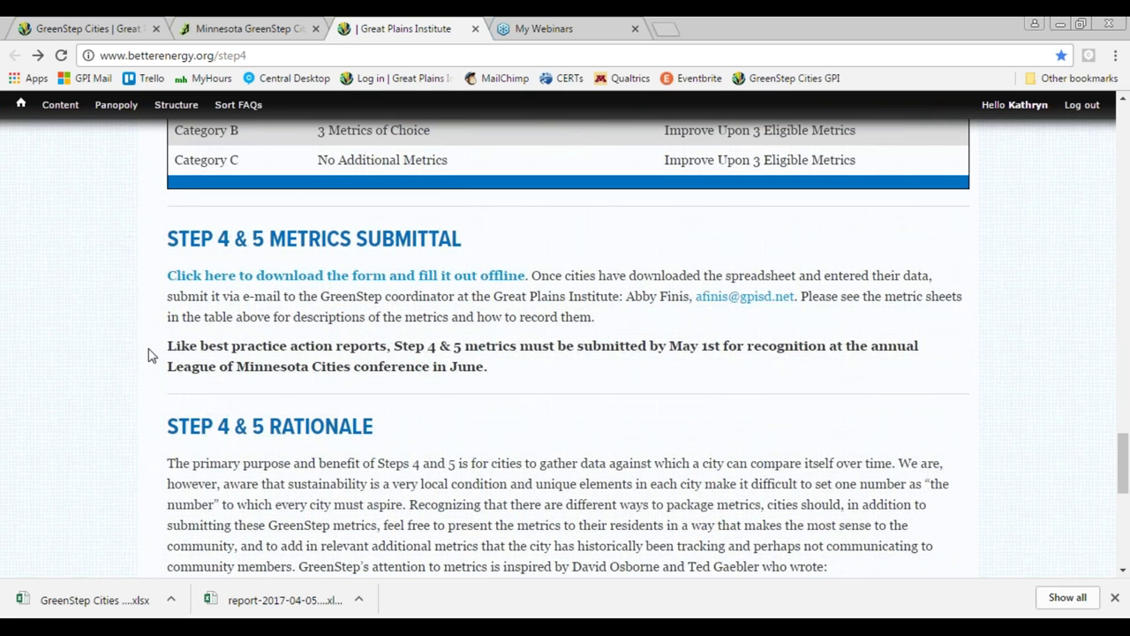
scroll(148, 354, down, 3)
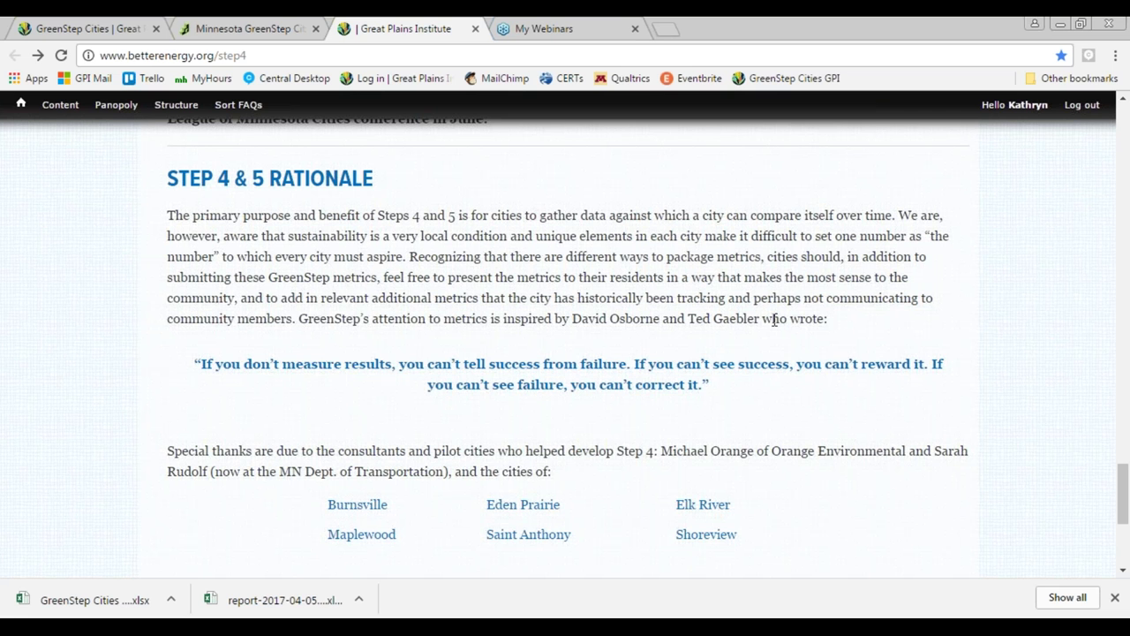
drag(1123, 507, 1100, 276)
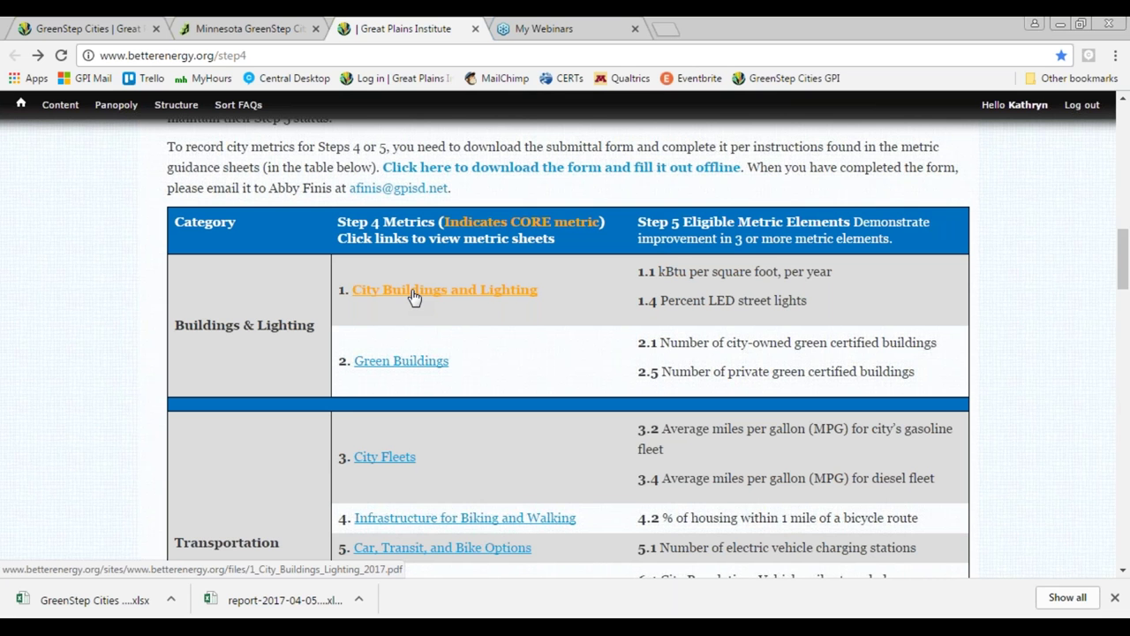
Scroll the metrics table down to the Solid Waste and Renewable Energy rows
scroll(415, 298, down, 1)
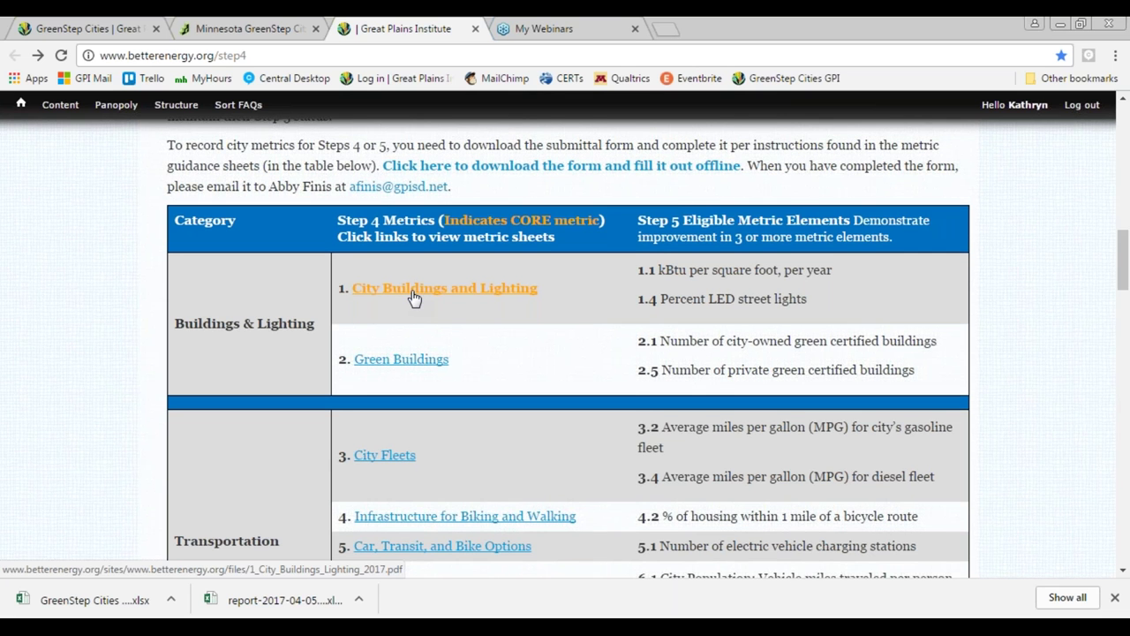
scroll(414, 297, down, 6)
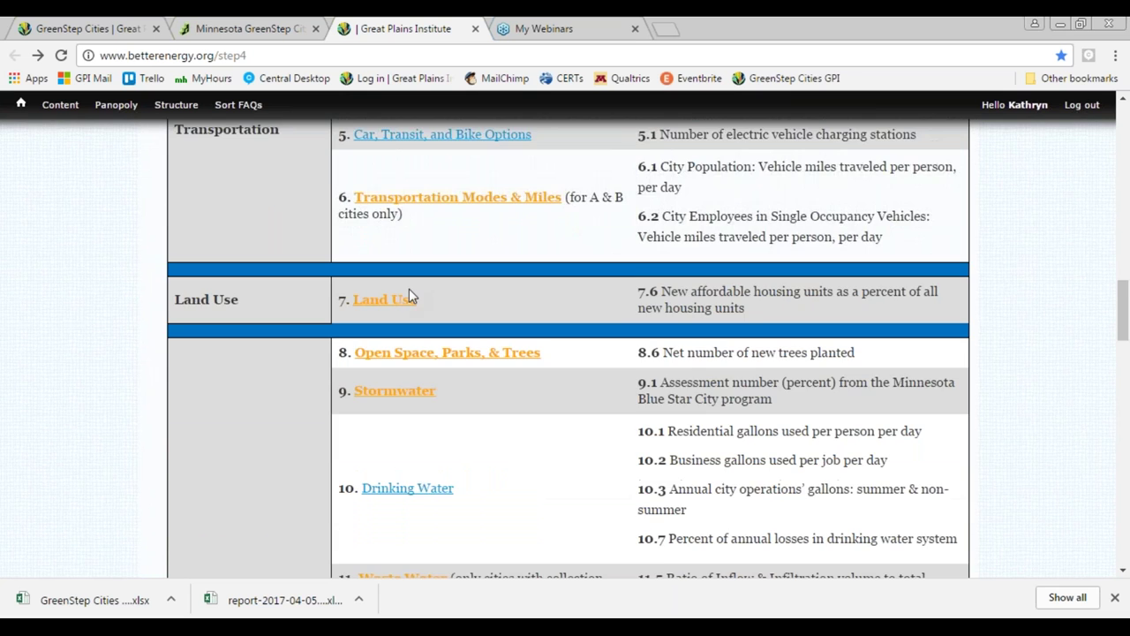
scroll(409, 295, down, 1)
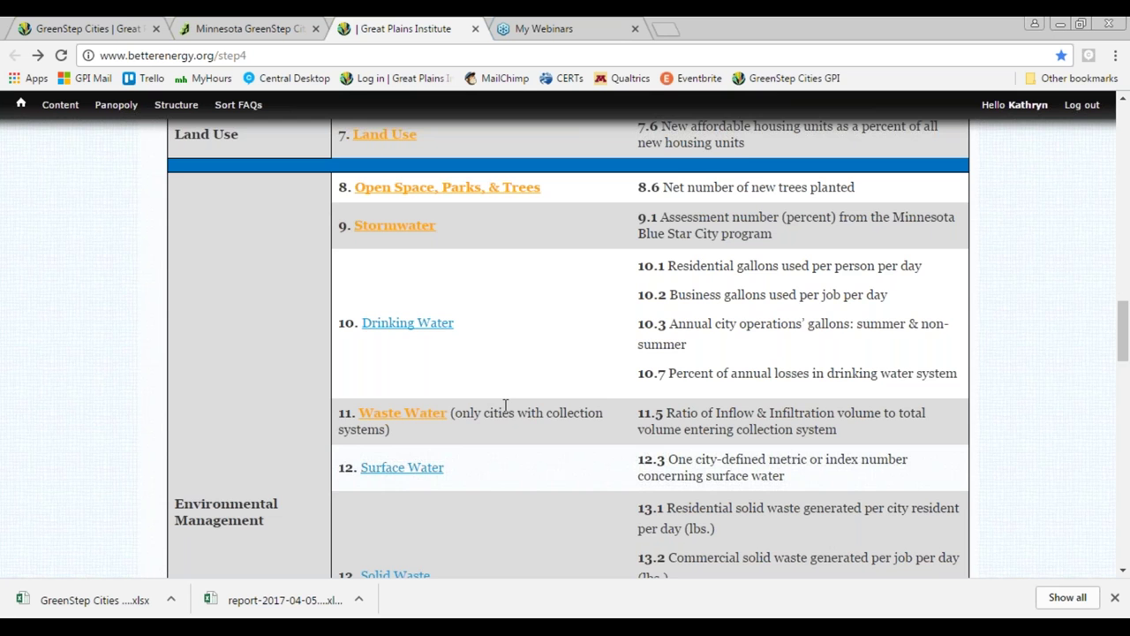
scroll(505, 405, down, 1)
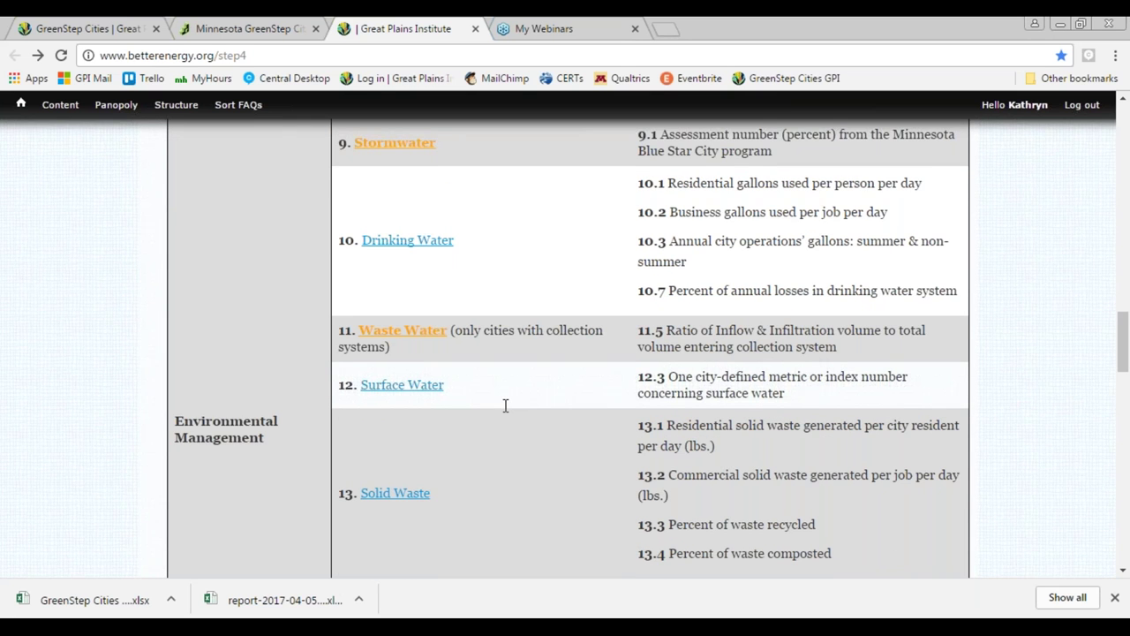
scroll(505, 405, down, 1)
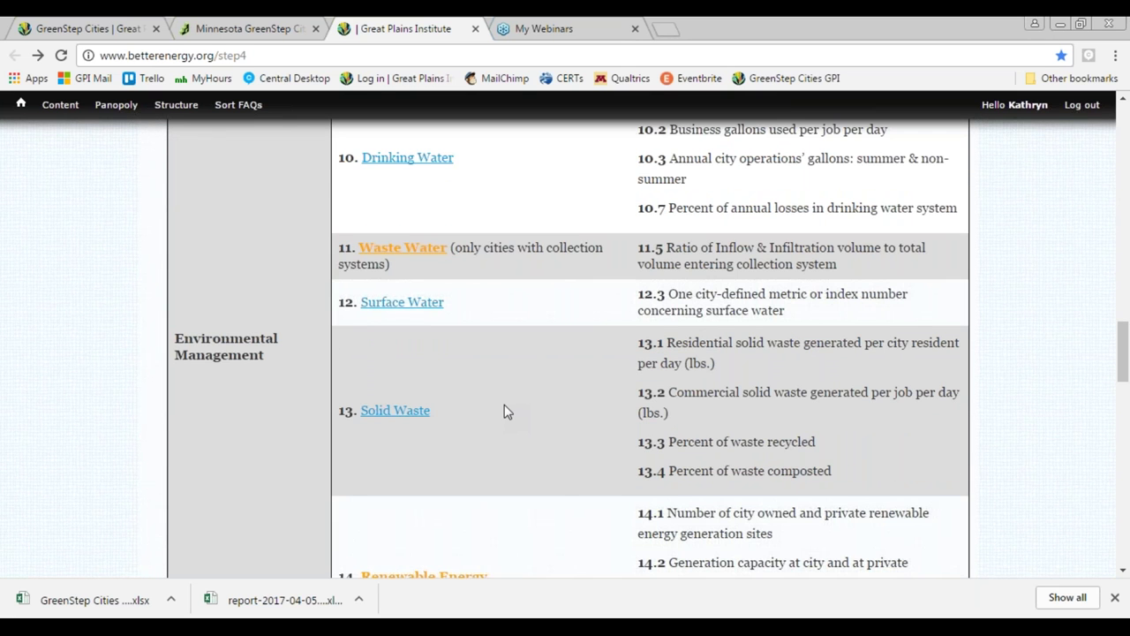
Scroll down to the City Category A/B/C table and the Metrics Submittal section
scroll(504, 405, down, 4)
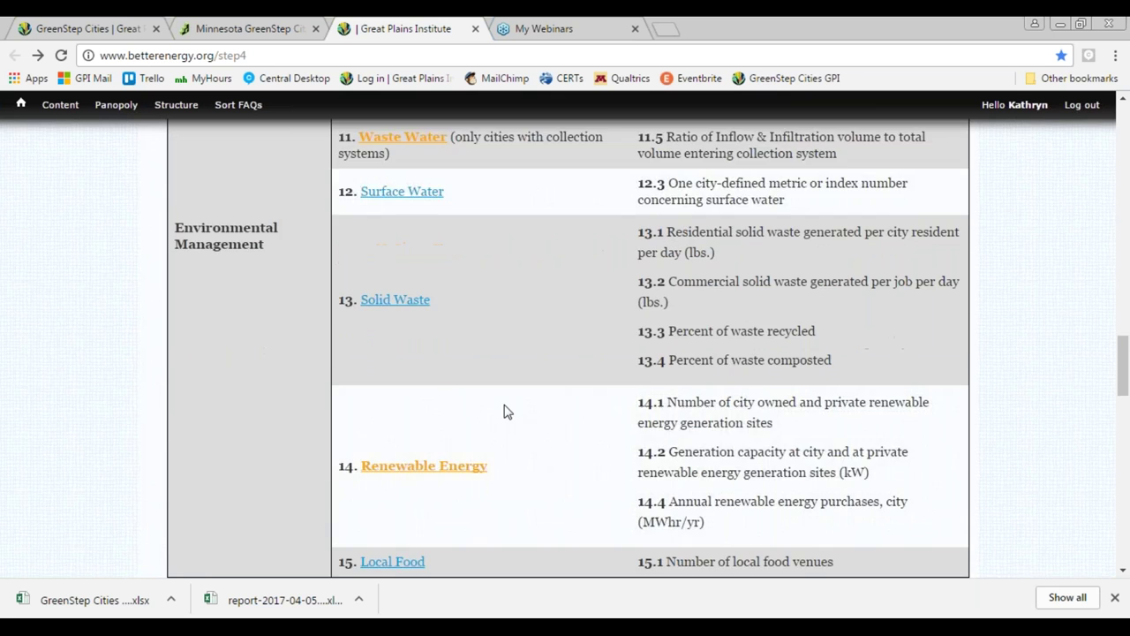
scroll(504, 405, down, 4)
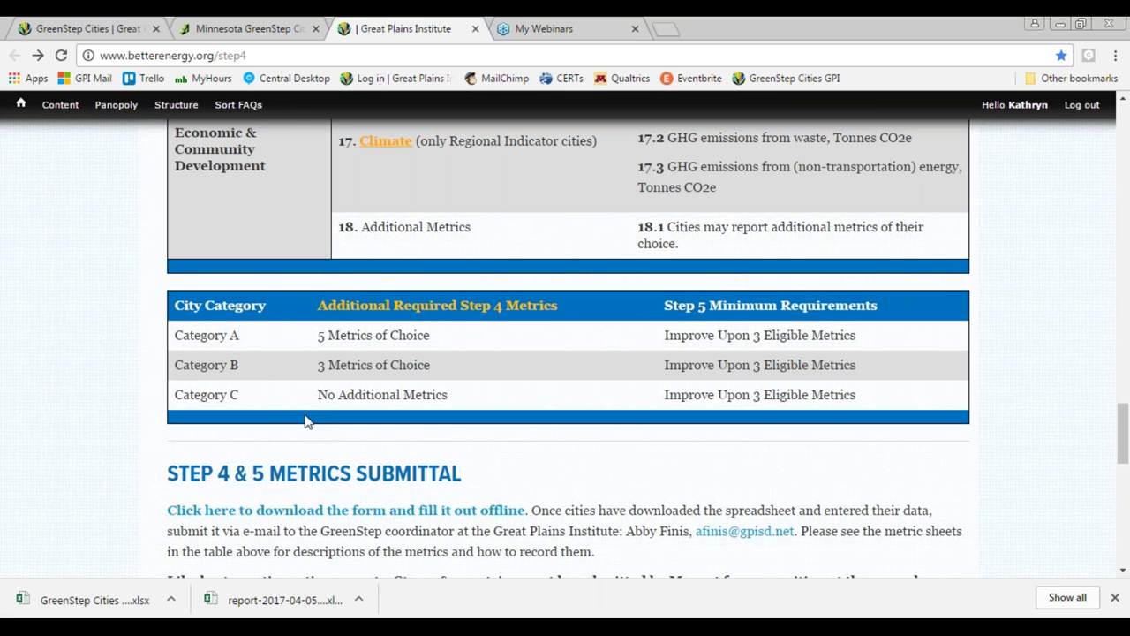
click(256, 32)
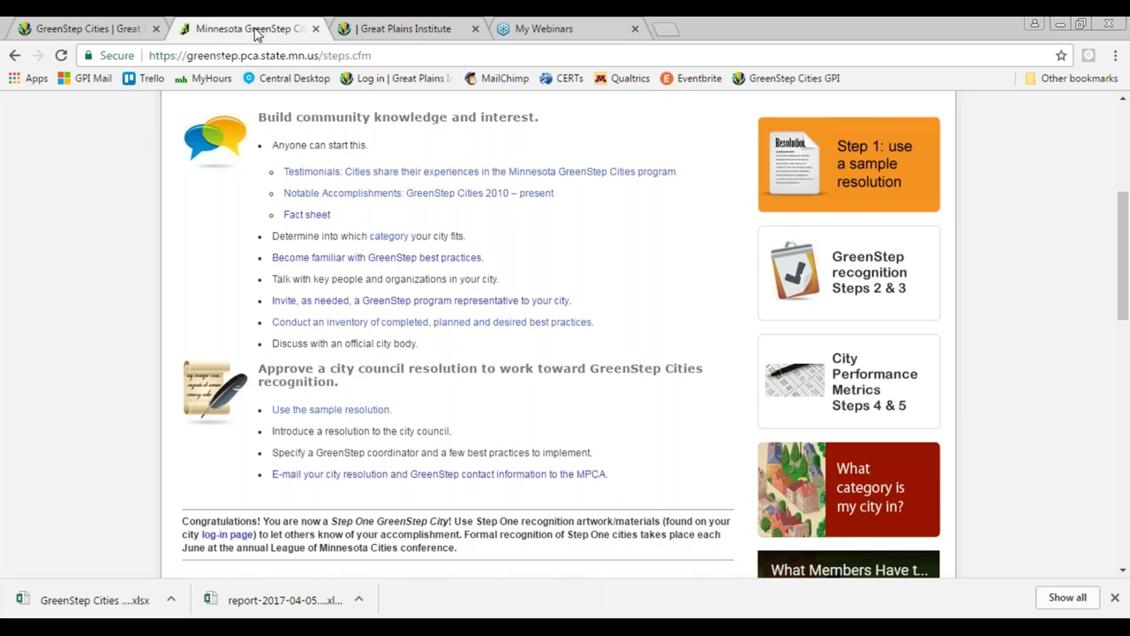
scroll(409, 457, up, 2)
scroll(409, 457, up, 3)
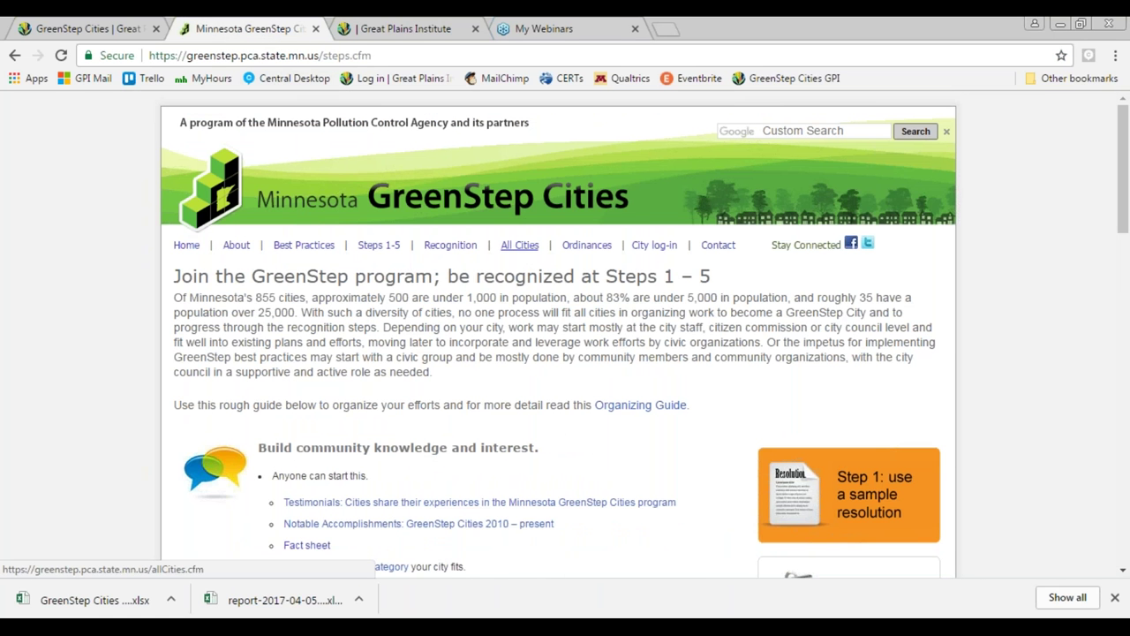
click(523, 249)
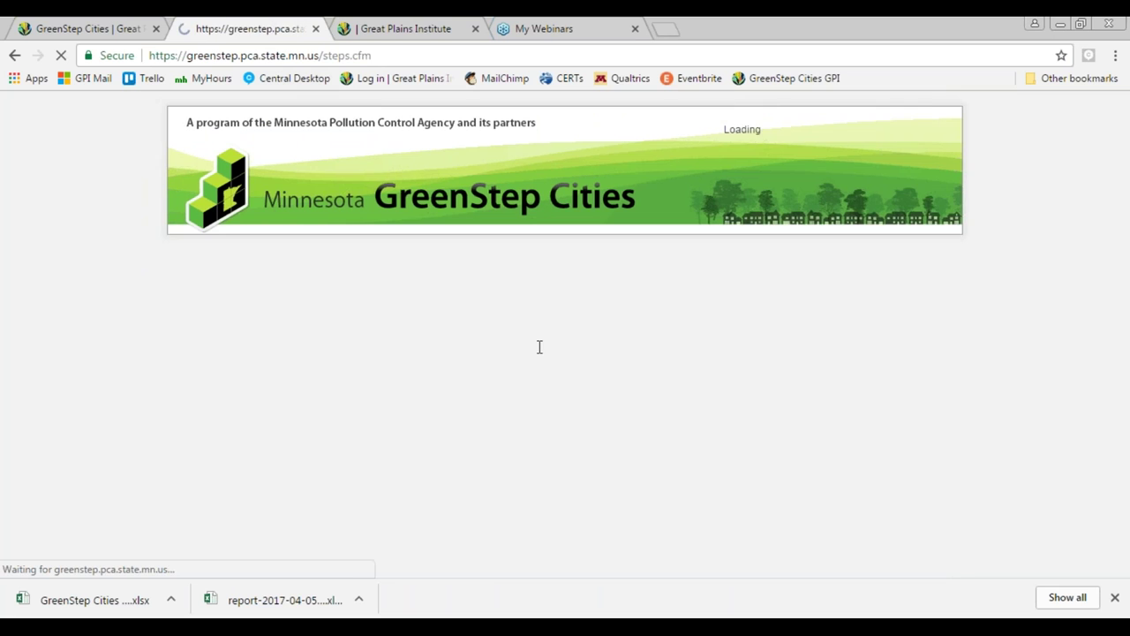
scroll(481, 421, down, 1)
scroll(481, 421, down, 2)
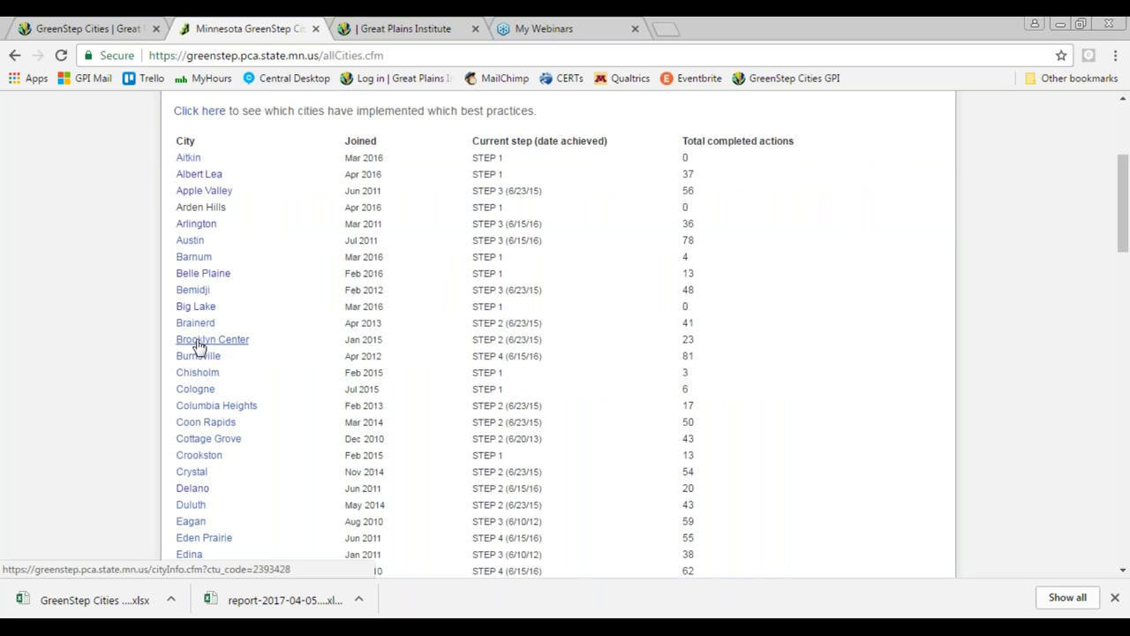
click(212, 339)
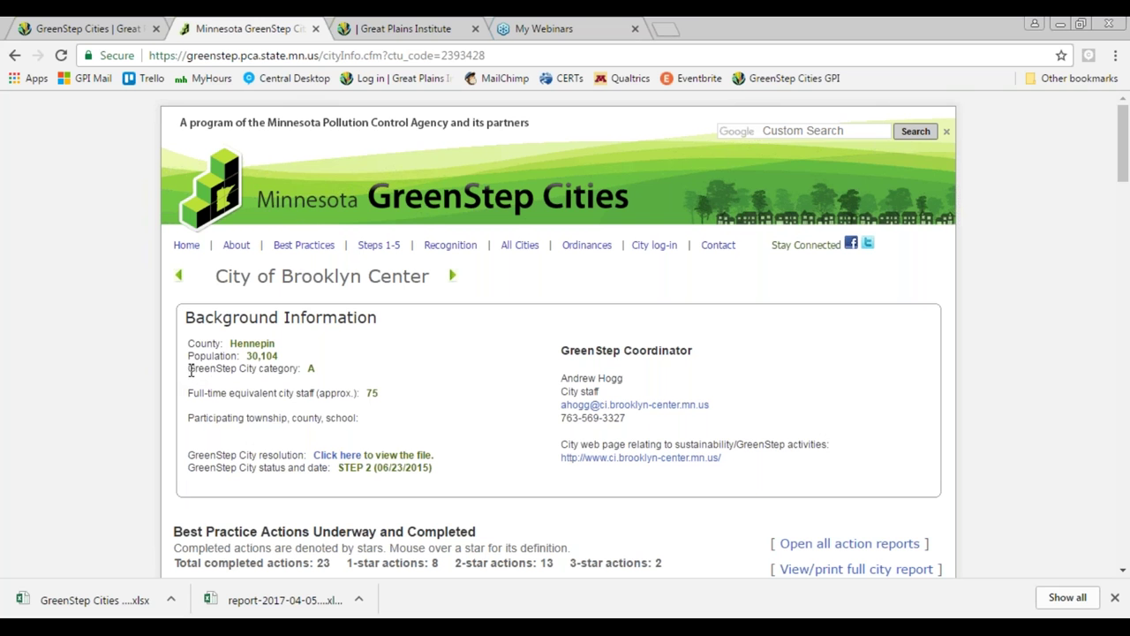
drag(190, 371, 323, 373)
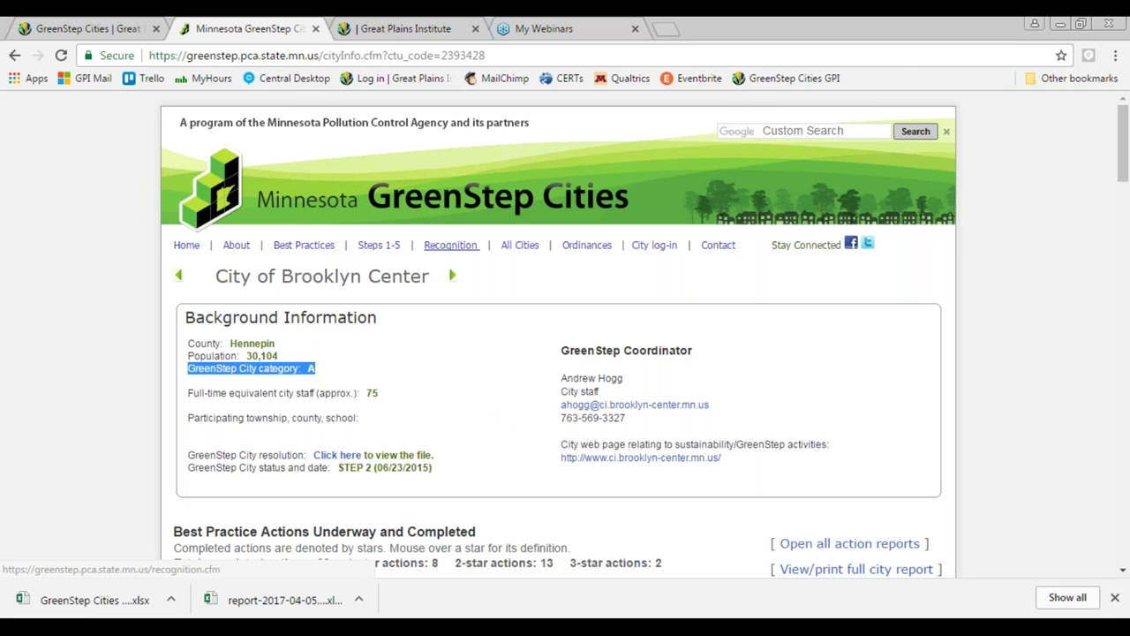
click(382, 30)
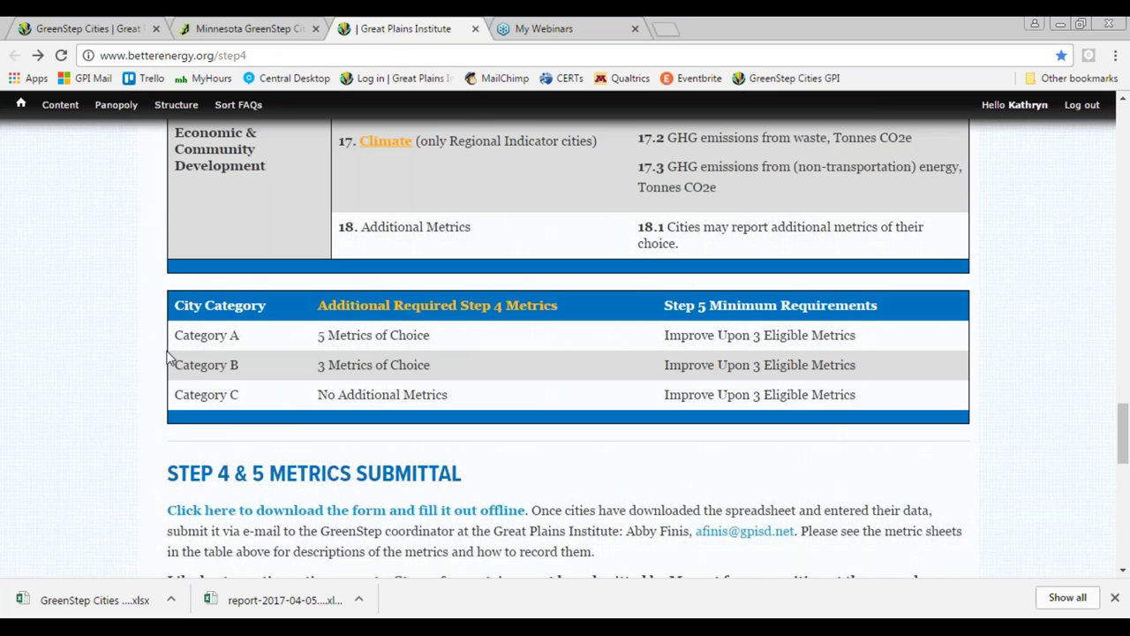
Scroll back up to the Step 4 metrics table header and the paragraph above it
scroll(170, 357, up, 2)
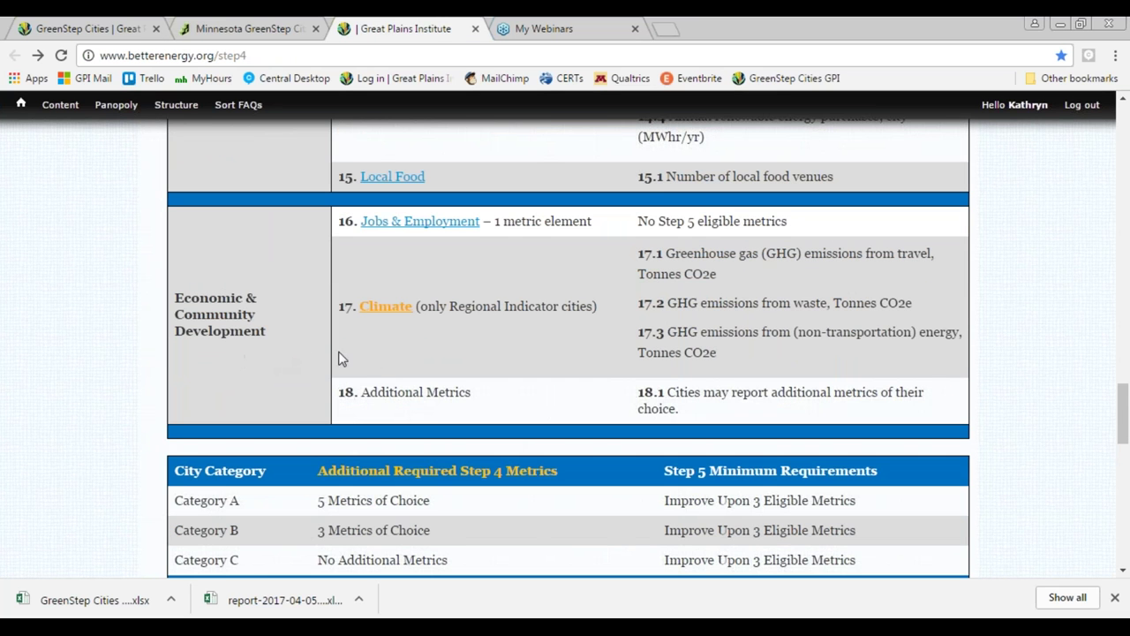
scroll(373, 359, up, 5)
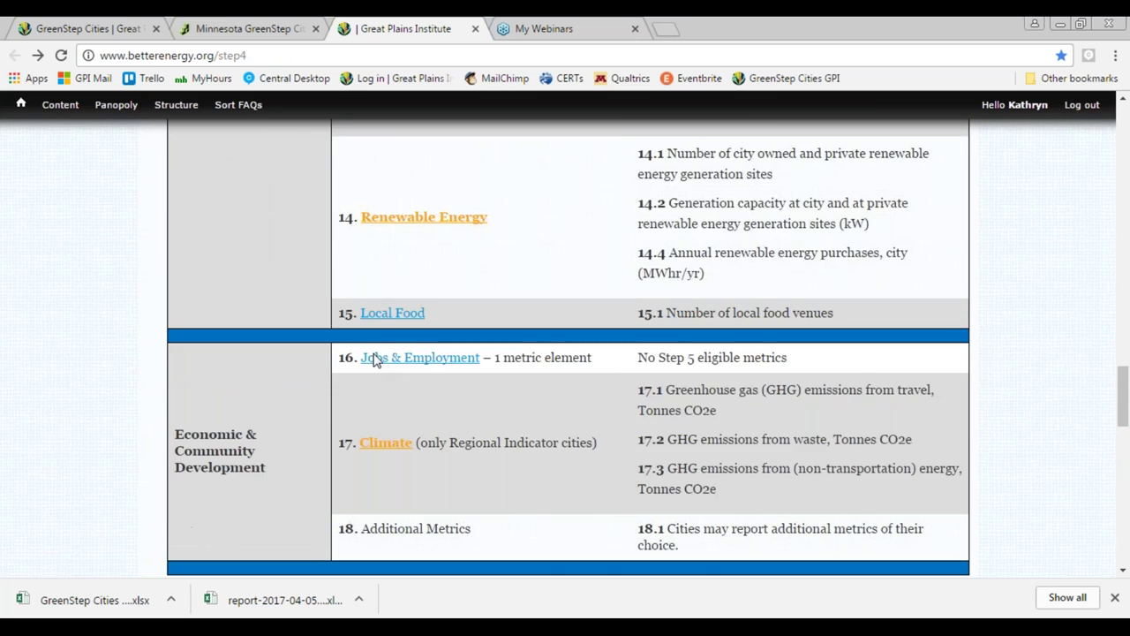
scroll(372, 363, up, 3)
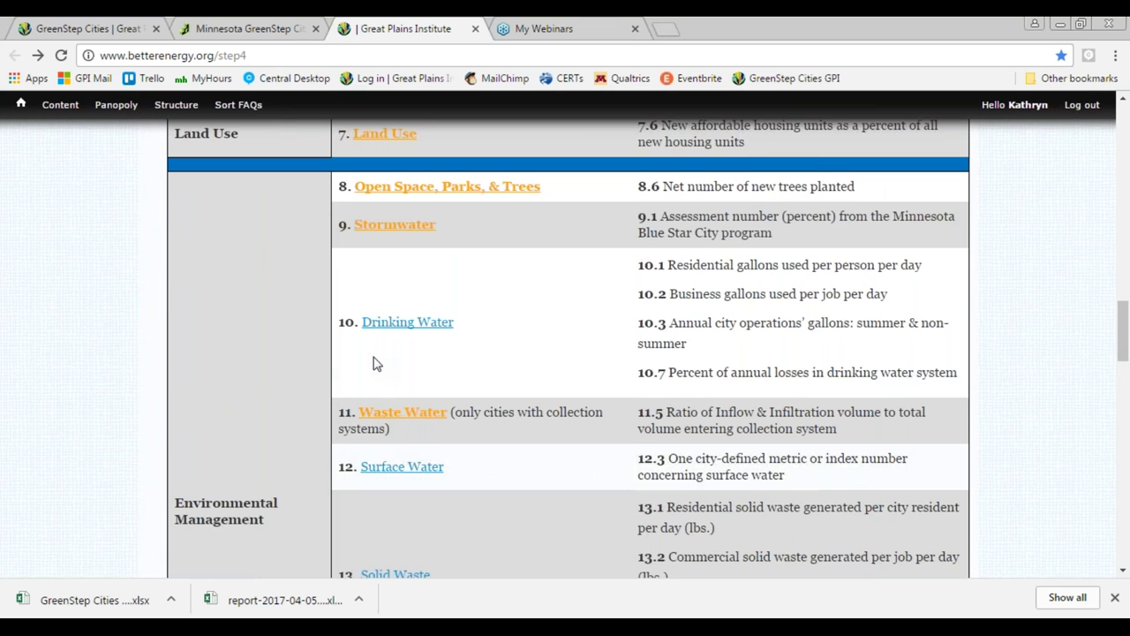
scroll(373, 363, up, 2)
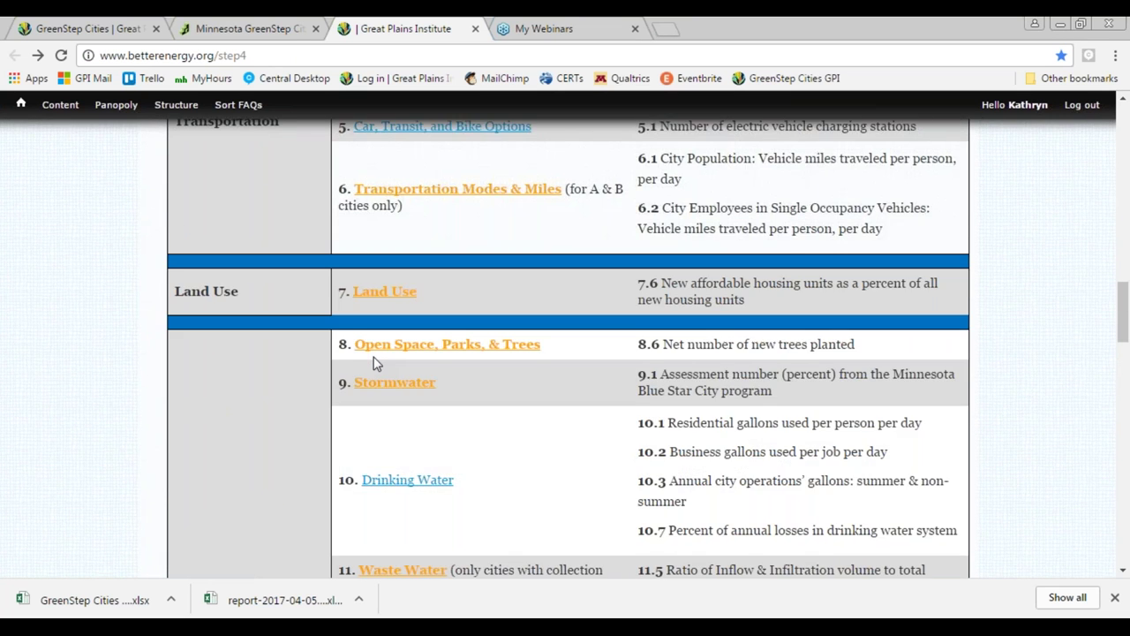
scroll(375, 362, up, 4)
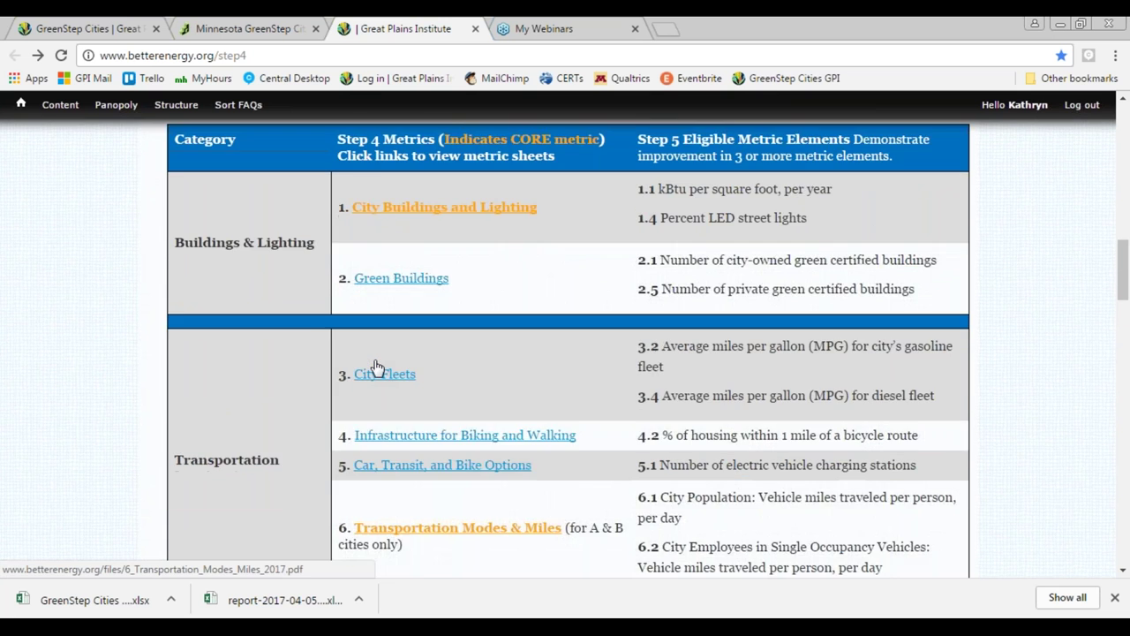
scroll(374, 364, up, 1)
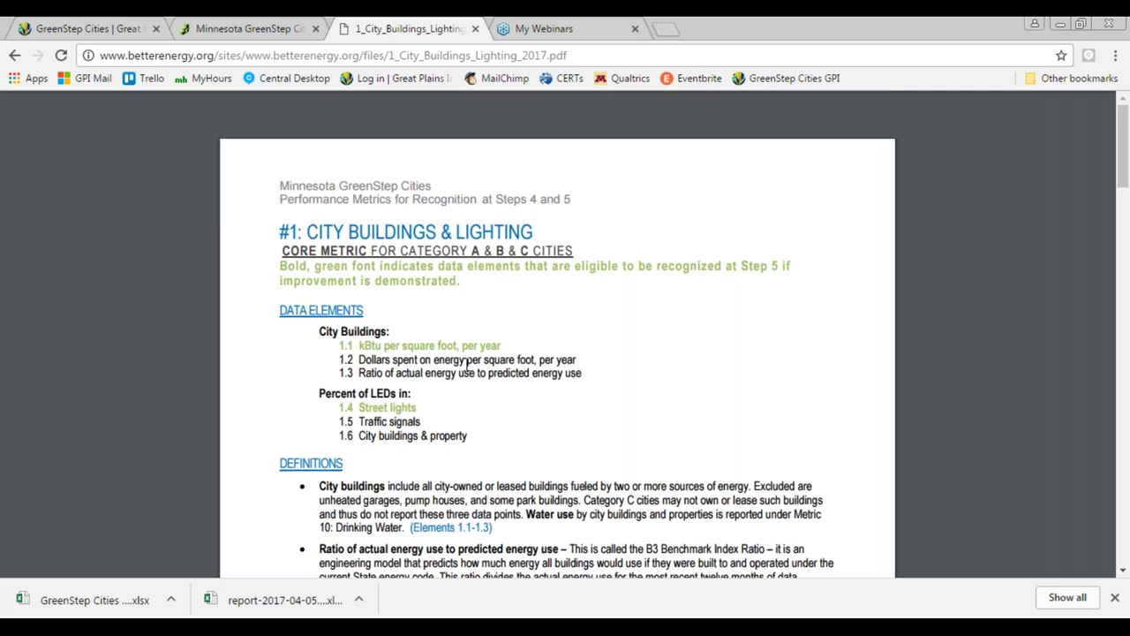
Scroll the Buildings & Lighting sheet down to its Definitions and Data Sources sections
scroll(466, 362, down, 2)
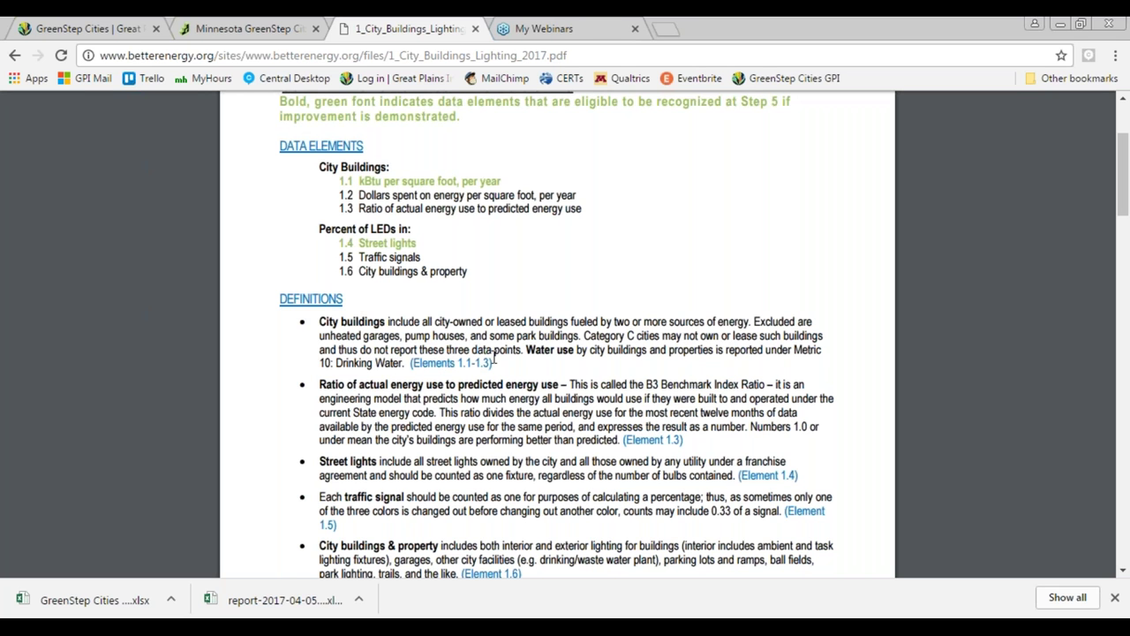
scroll(495, 360, down, 1)
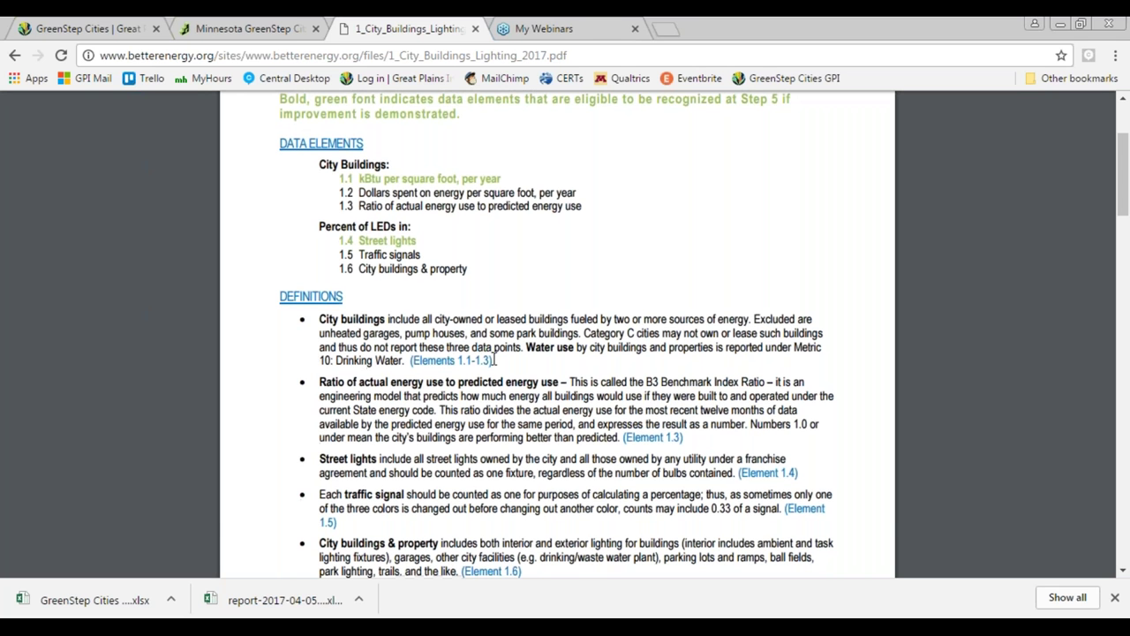
scroll(495, 359, down, 4)
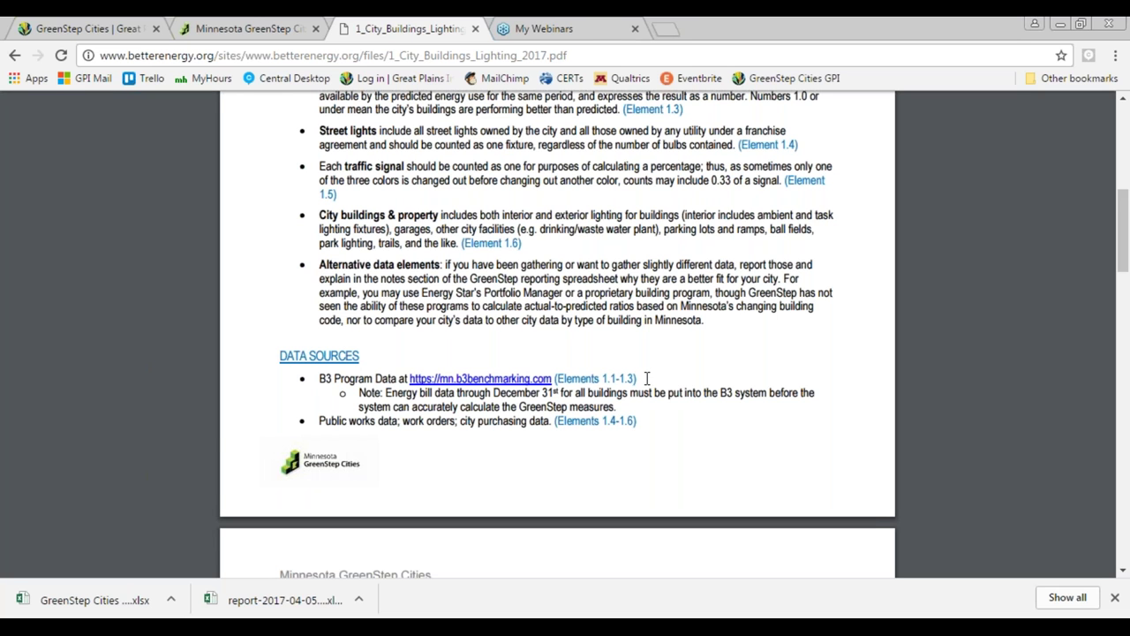
Scroll the metric sheet to its Need Help section, then go Back to the Step 4 page
scroll(645, 378, down, 1)
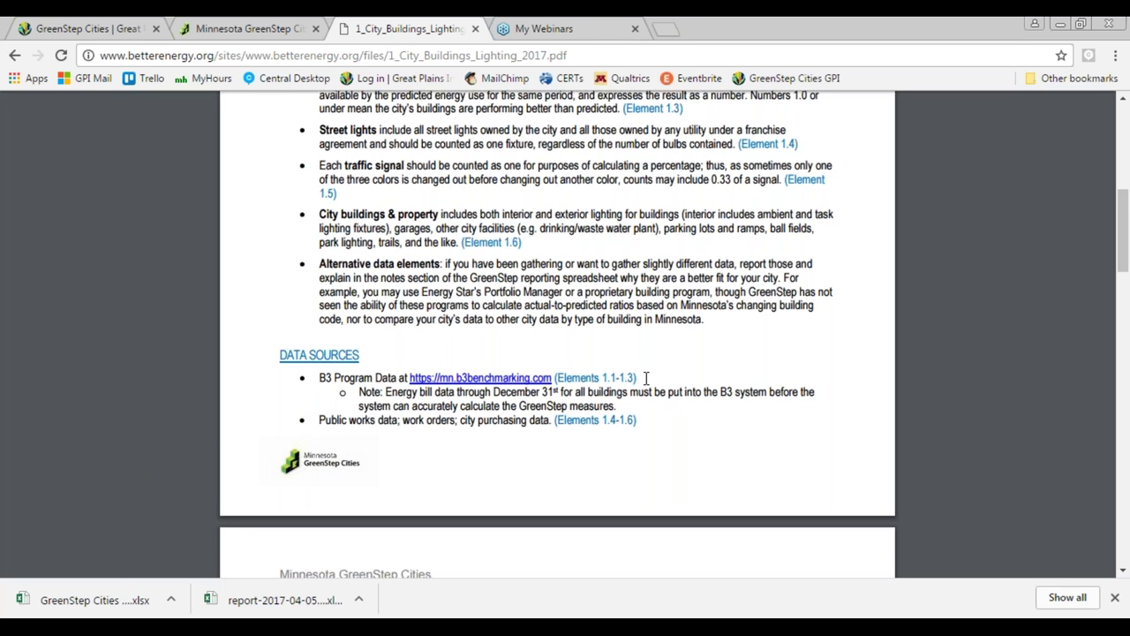
scroll(645, 378, down, 1)
scroll(645, 378, down, 1)
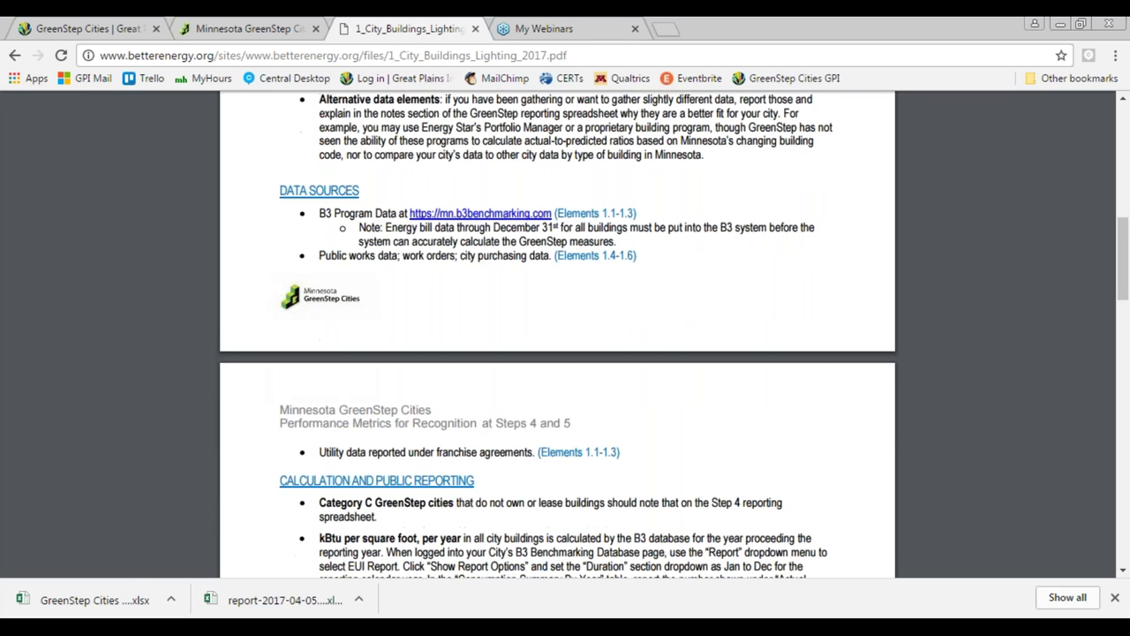
scroll(646, 378, down, 3)
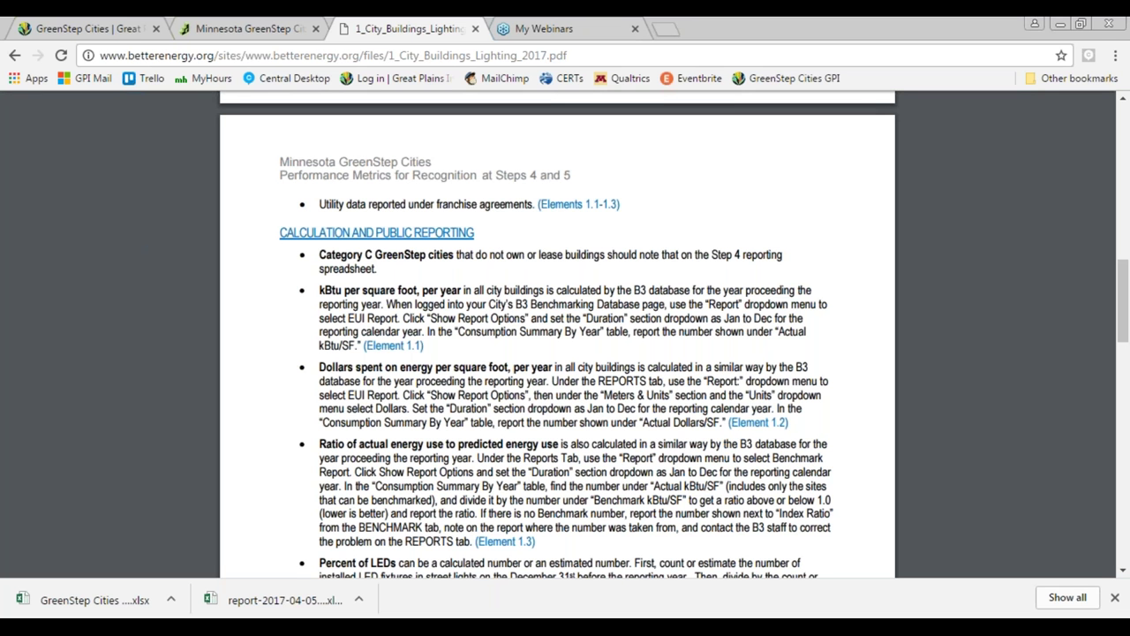
scroll(557, 353, down, 1)
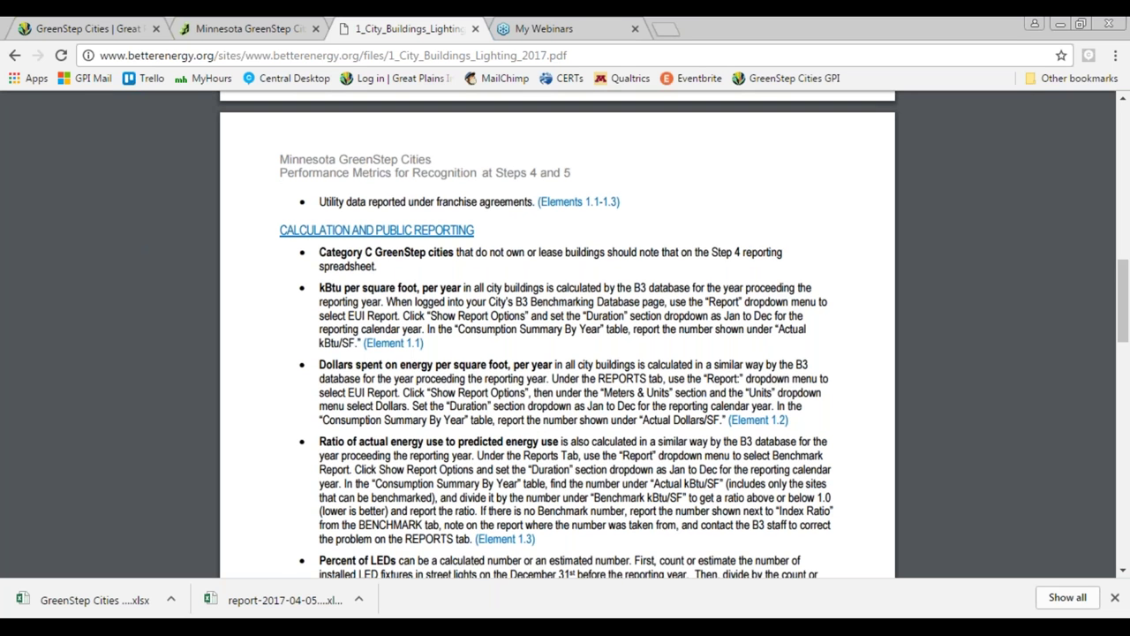
scroll(329, 236, down, 1)
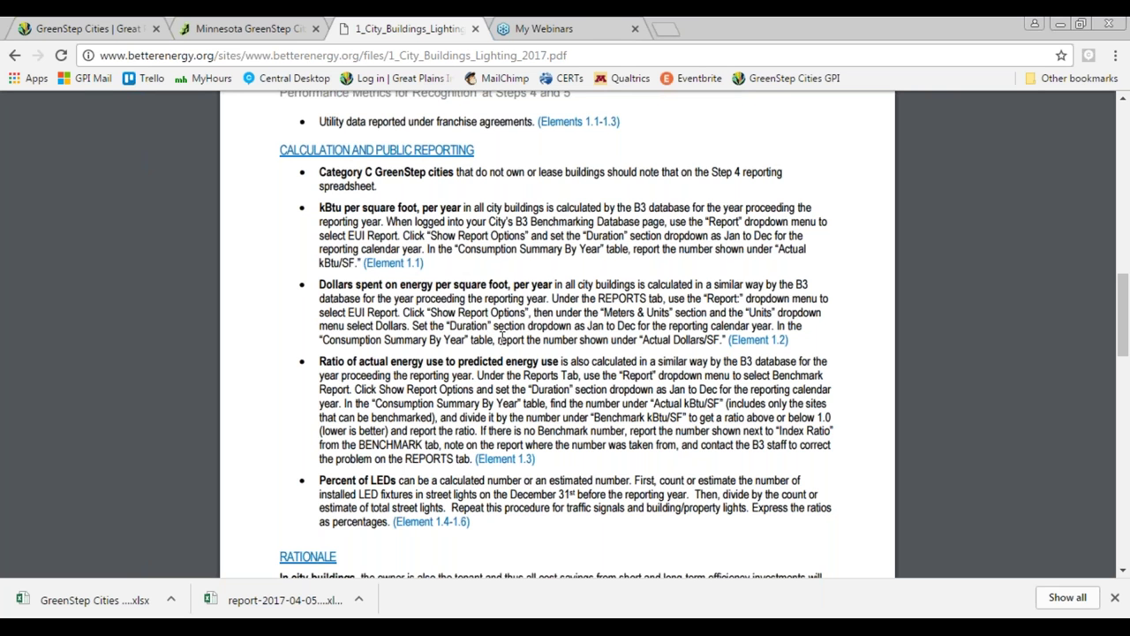
scroll(501, 338, down, 1)
scroll(502, 338, down, 2)
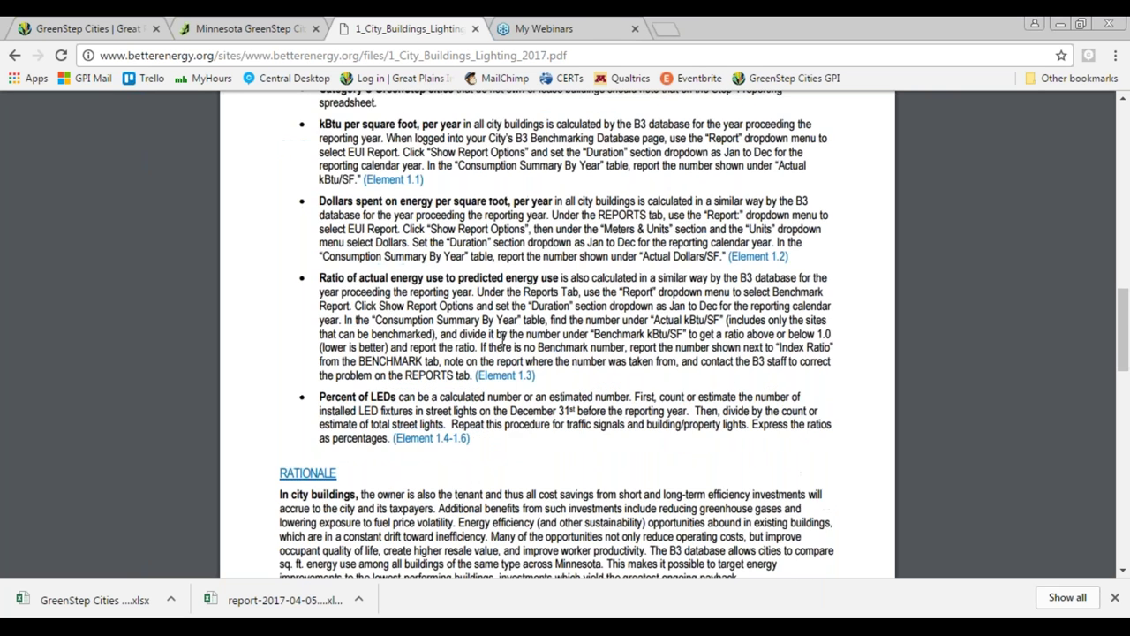
scroll(501, 338, down, 4)
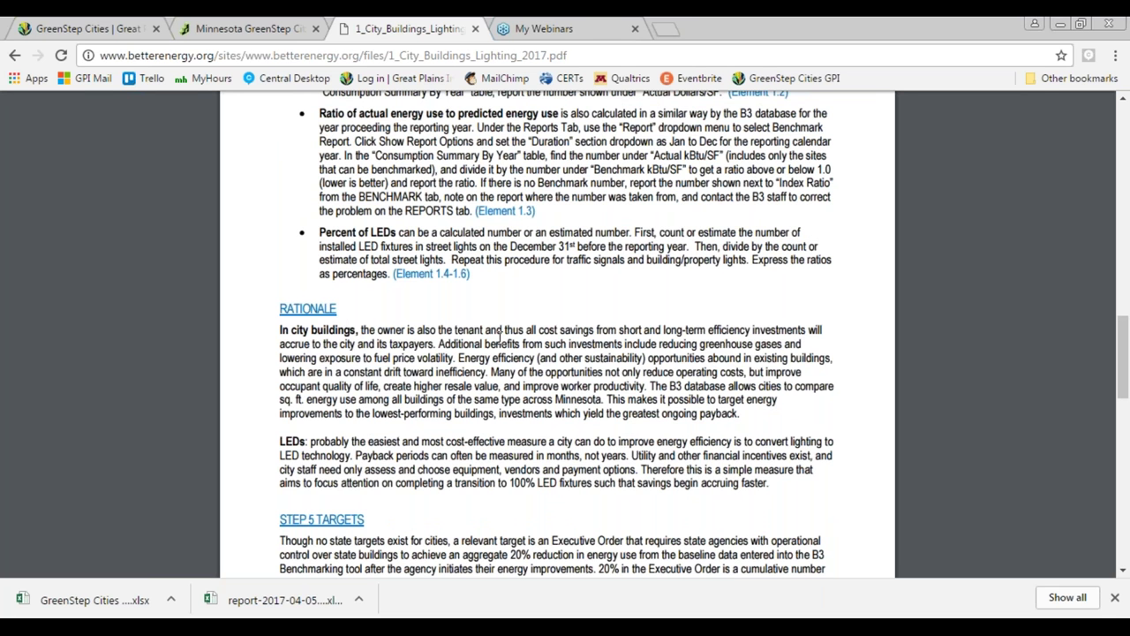
scroll(501, 338, down, 1)
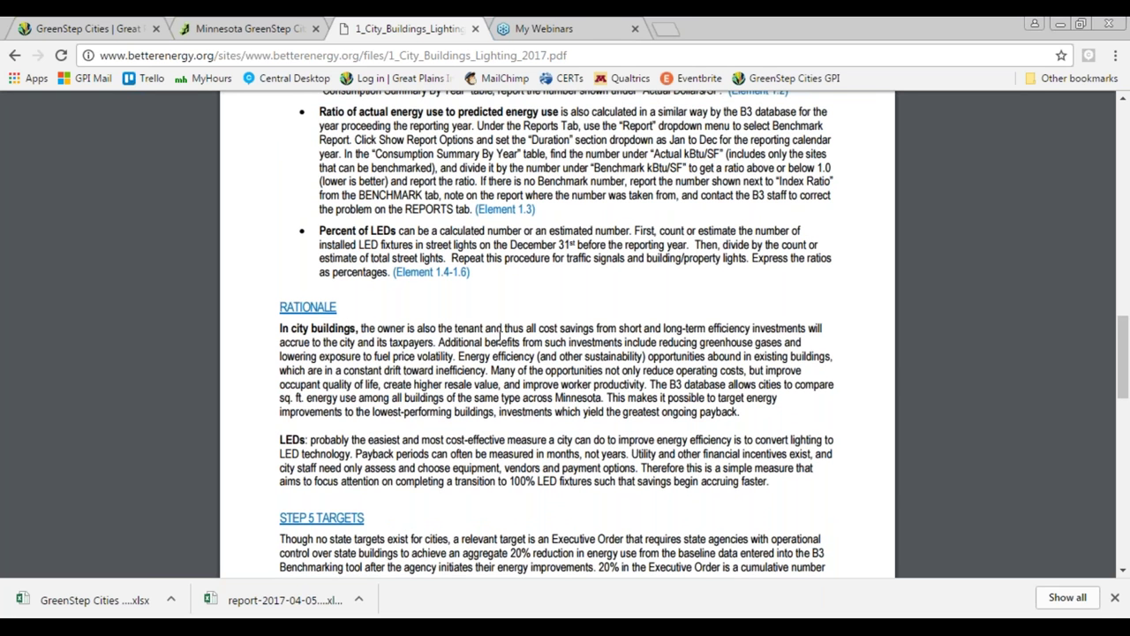
scroll(501, 335, down, 13)
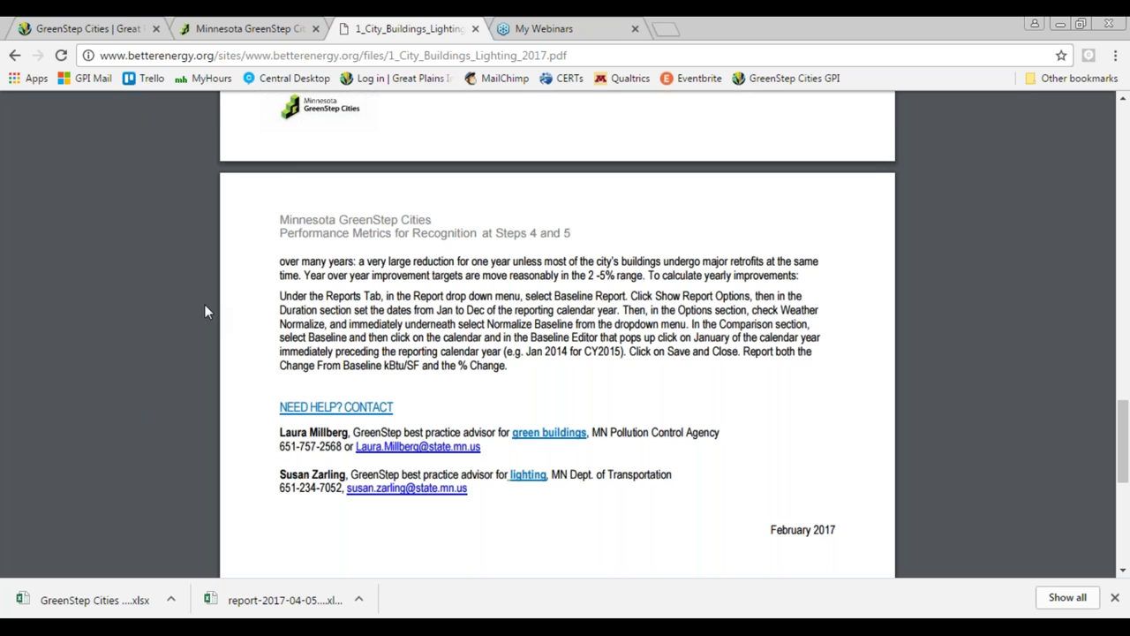
click(14, 55)
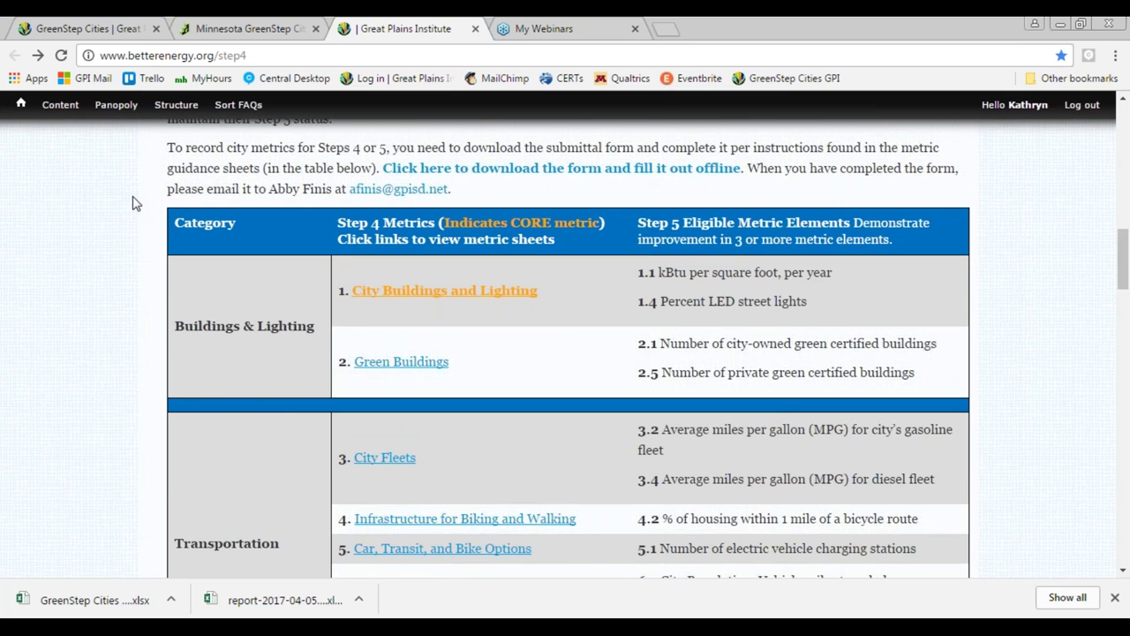
Scroll past the Step 4 metrics table to the Step 4 & 5 Metrics Submittal section
scroll(133, 203, up, 1)
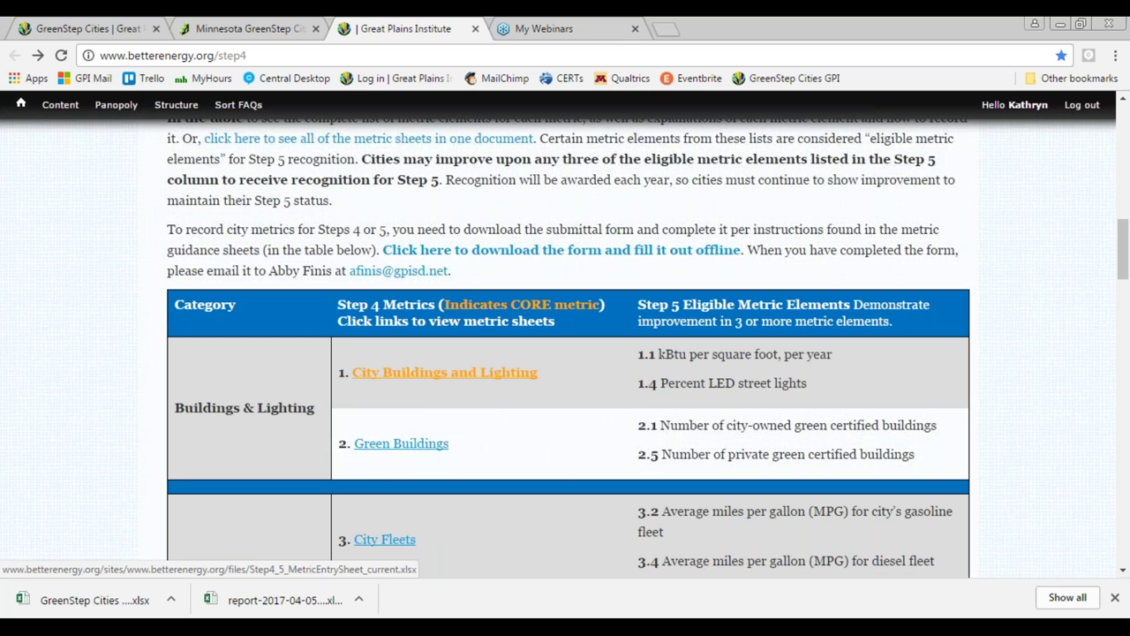
scroll(556, 402, down, 1)
scroll(253, 288, down, 20)
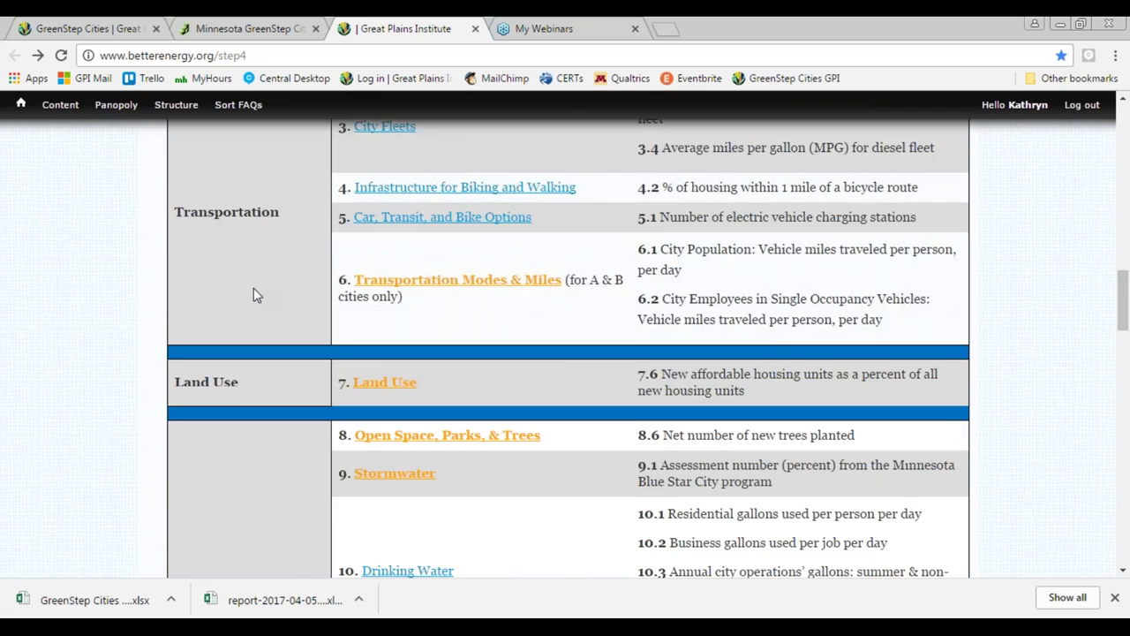
scroll(252, 289, down, 3)
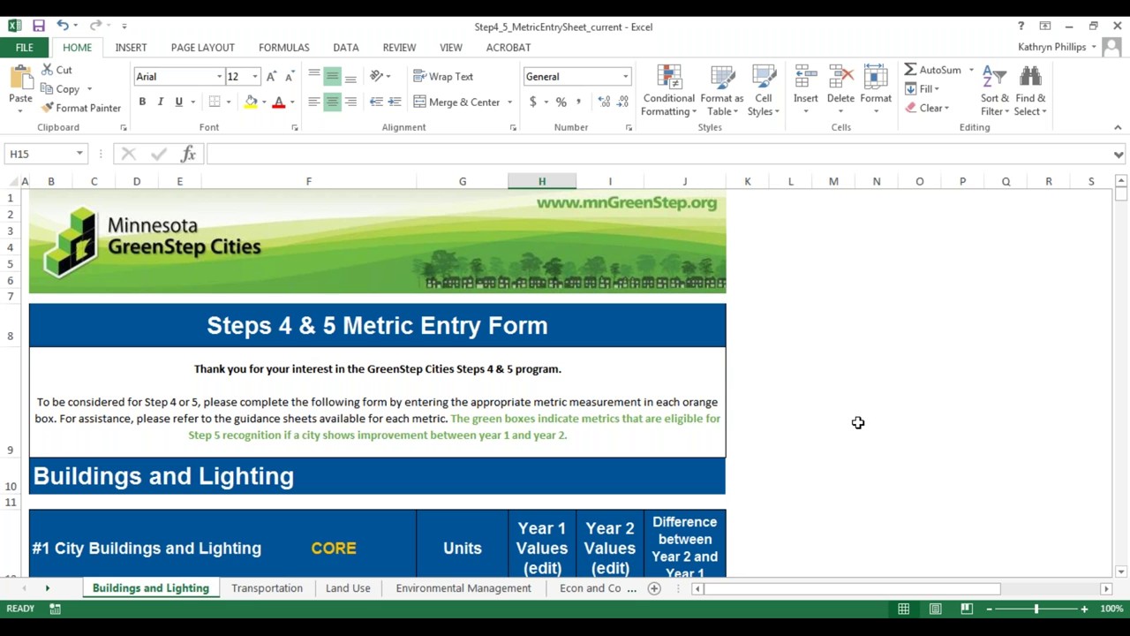
Scroll to the Buildings and Lighting rows and select metric 1.4 Street lights, showing 100% LEDs
scroll(783, 416, down, 1)
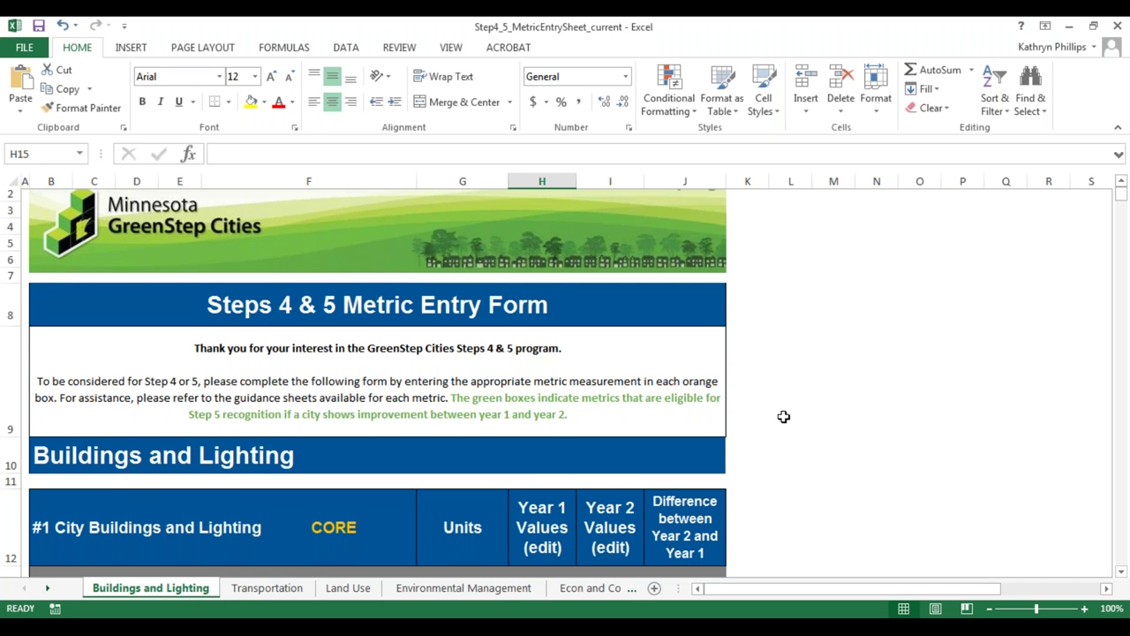
scroll(783, 416, down, 3)
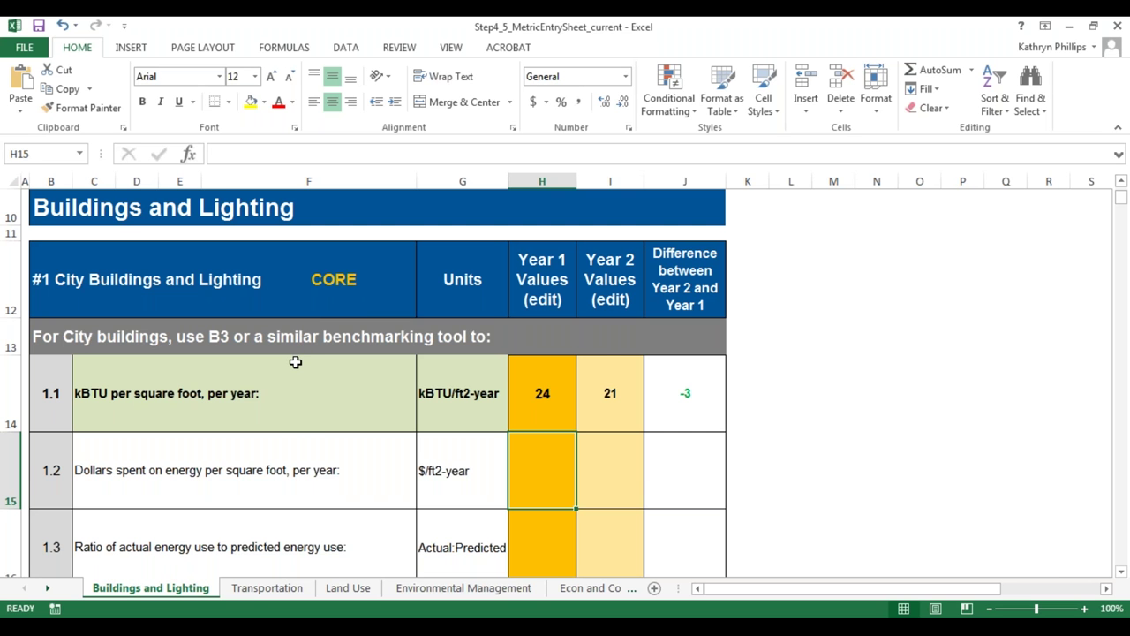
scroll(295, 362, down, 1)
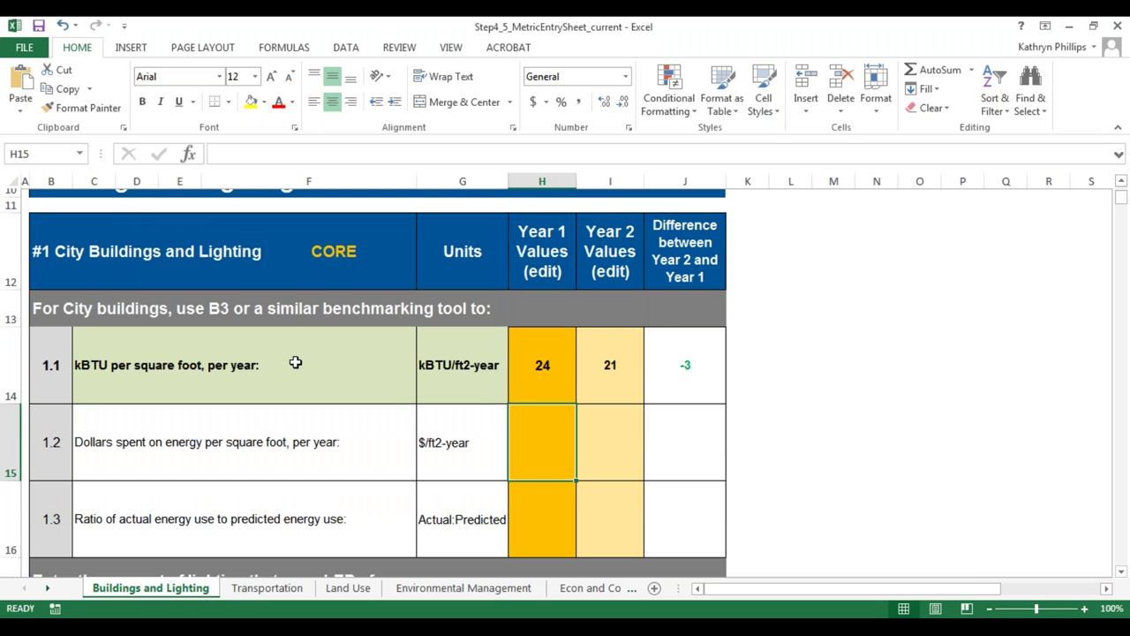
scroll(296, 362, down, 3)
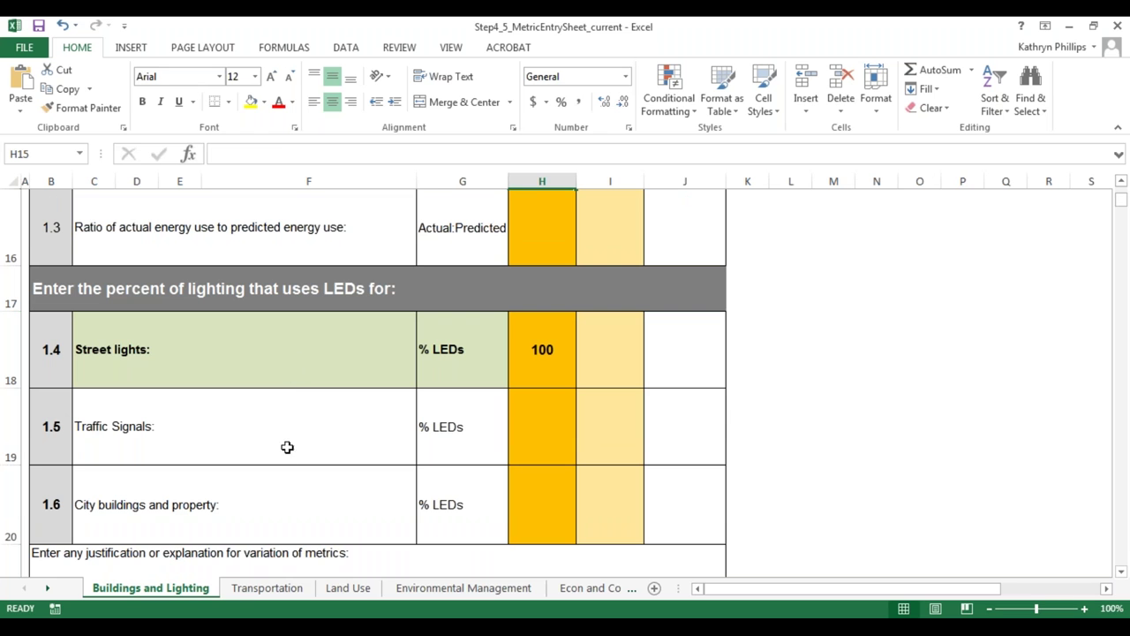
click(284, 370)
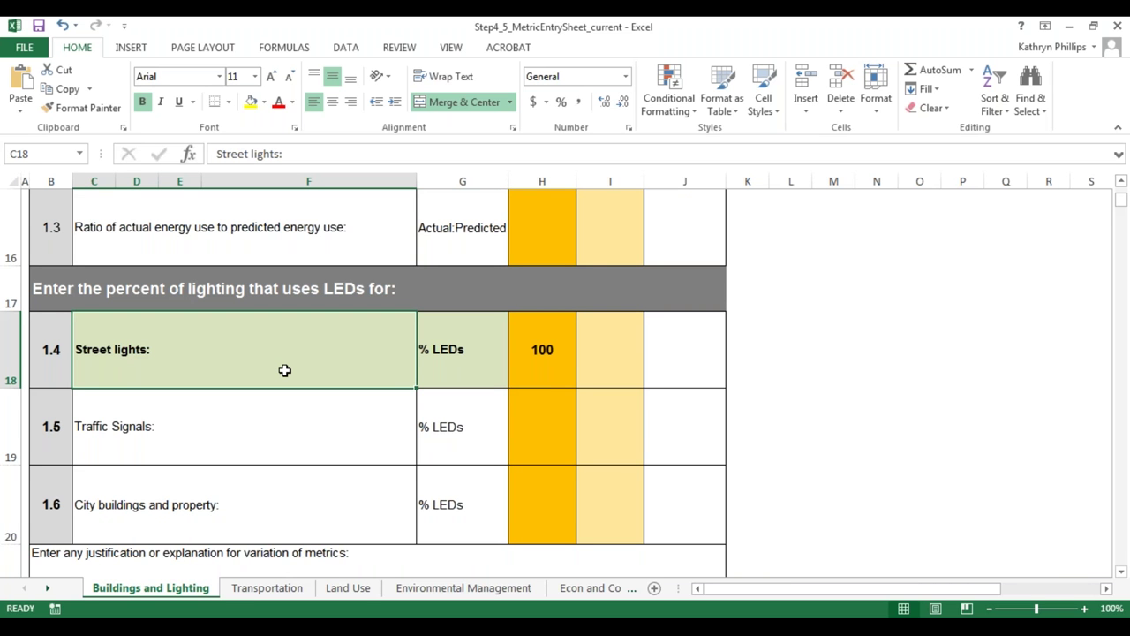
scroll(284, 370, down, 1)
scroll(284, 370, down, 1)
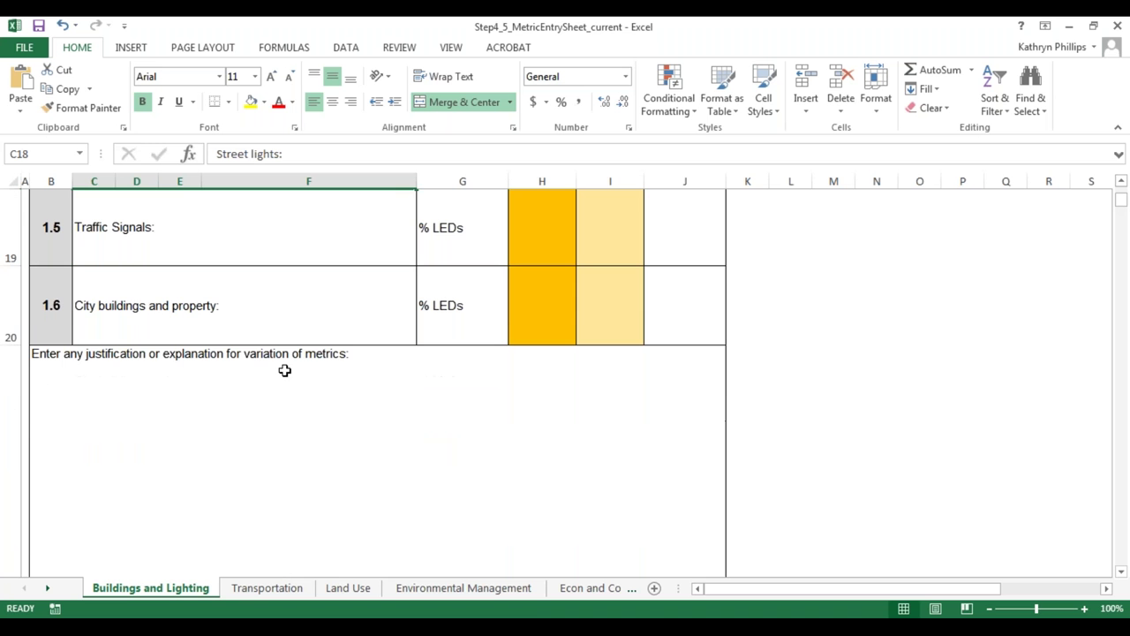
scroll(284, 370, up, 1)
scroll(284, 370, up, 3)
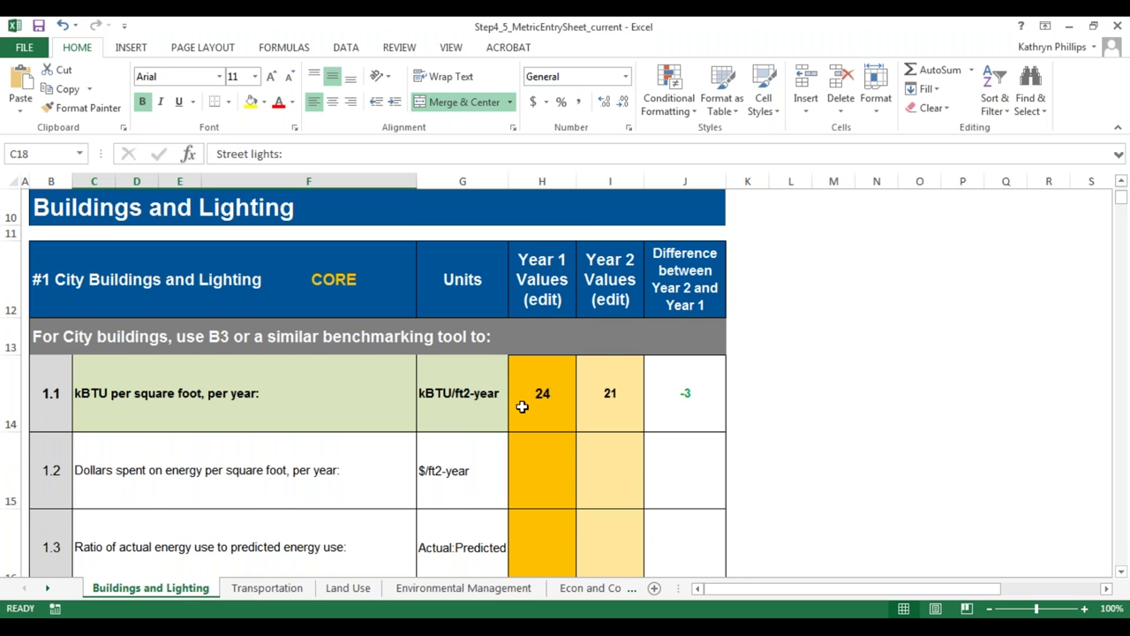
scroll(522, 406, down, 1)
scroll(522, 406, down, 4)
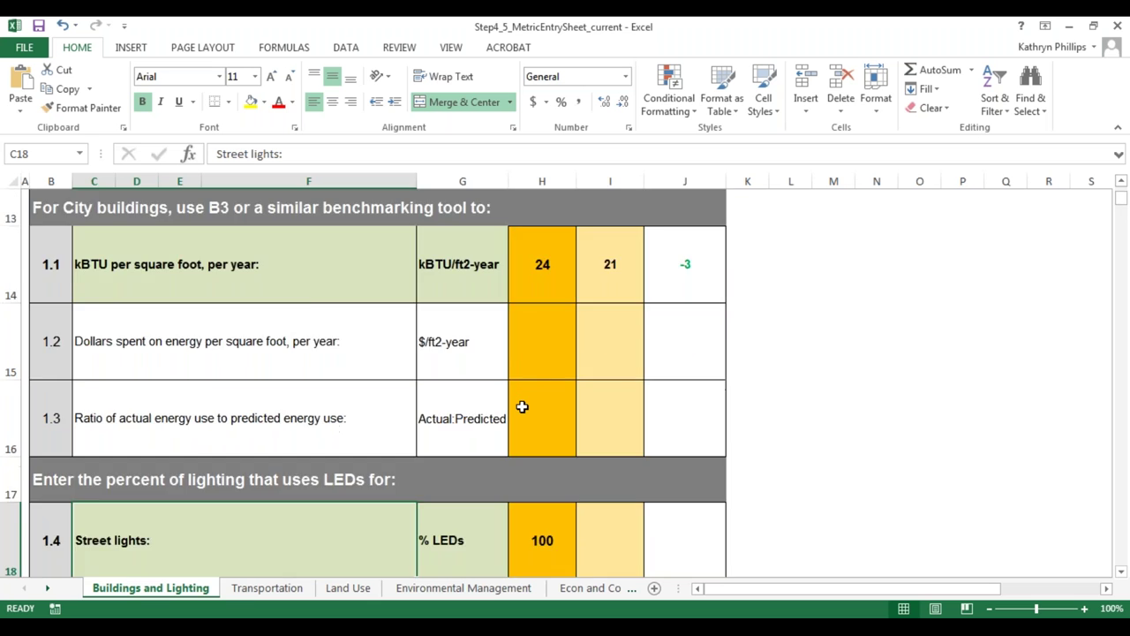
scroll(522, 406, up, 1)
click(522, 406)
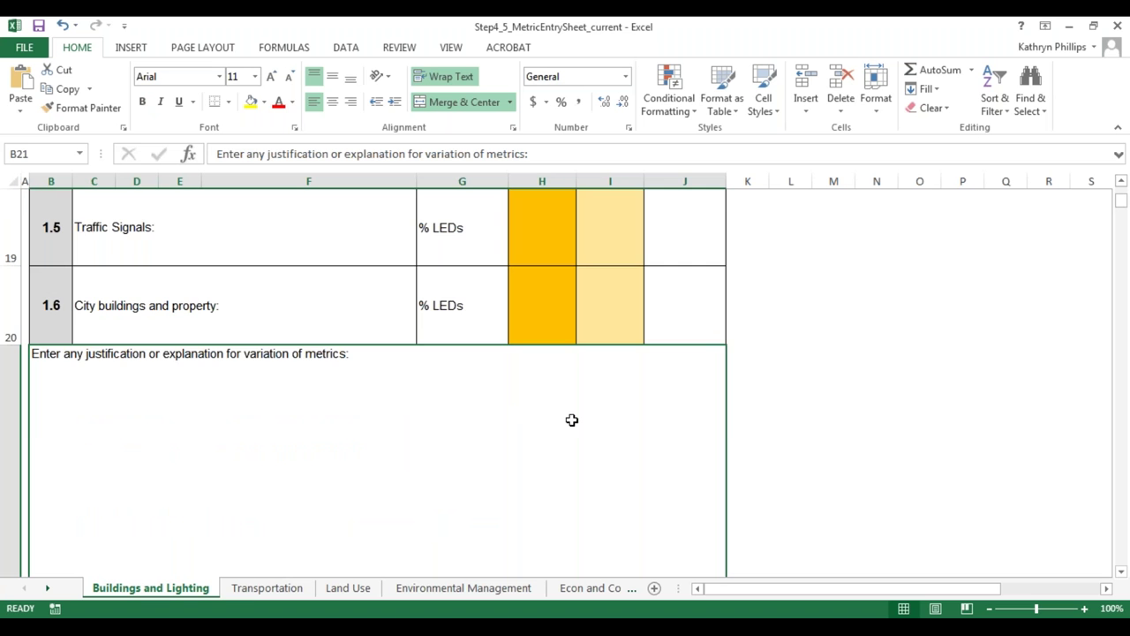
scroll(571, 426, up, 1)
scroll(570, 426, up, 4)
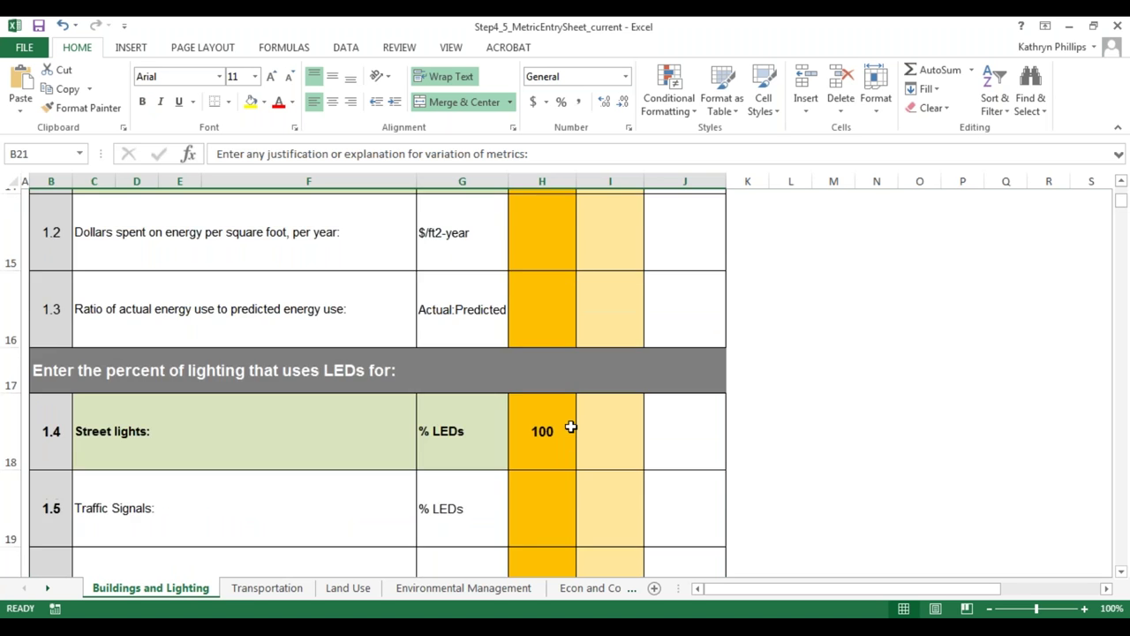
click(550, 327)
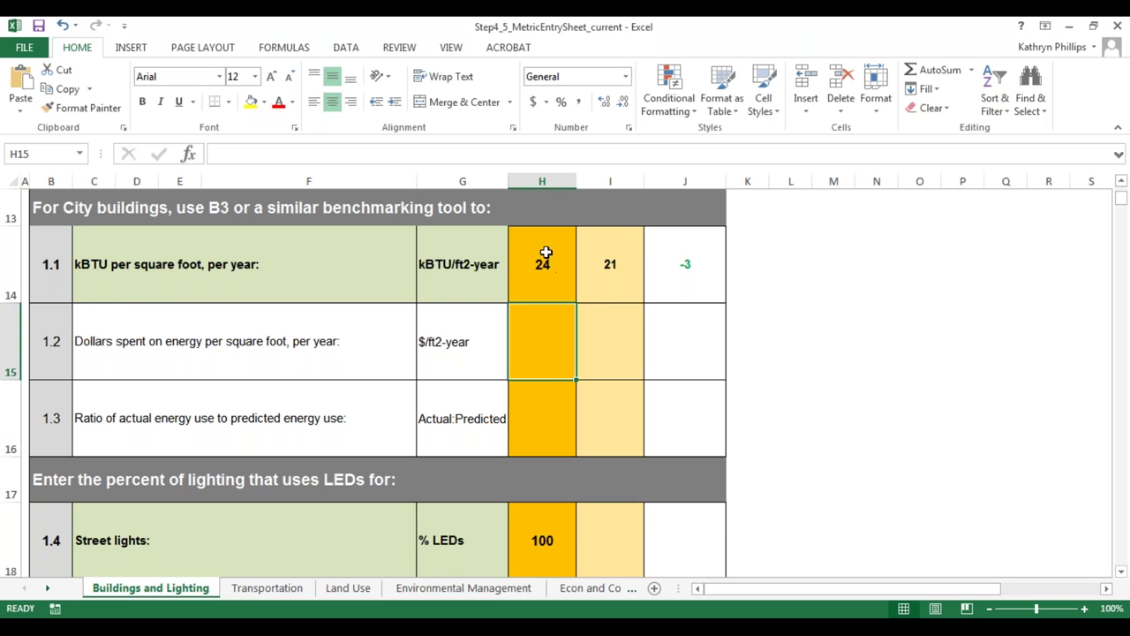
scroll(551, 304, up, 3)
click(548, 287)
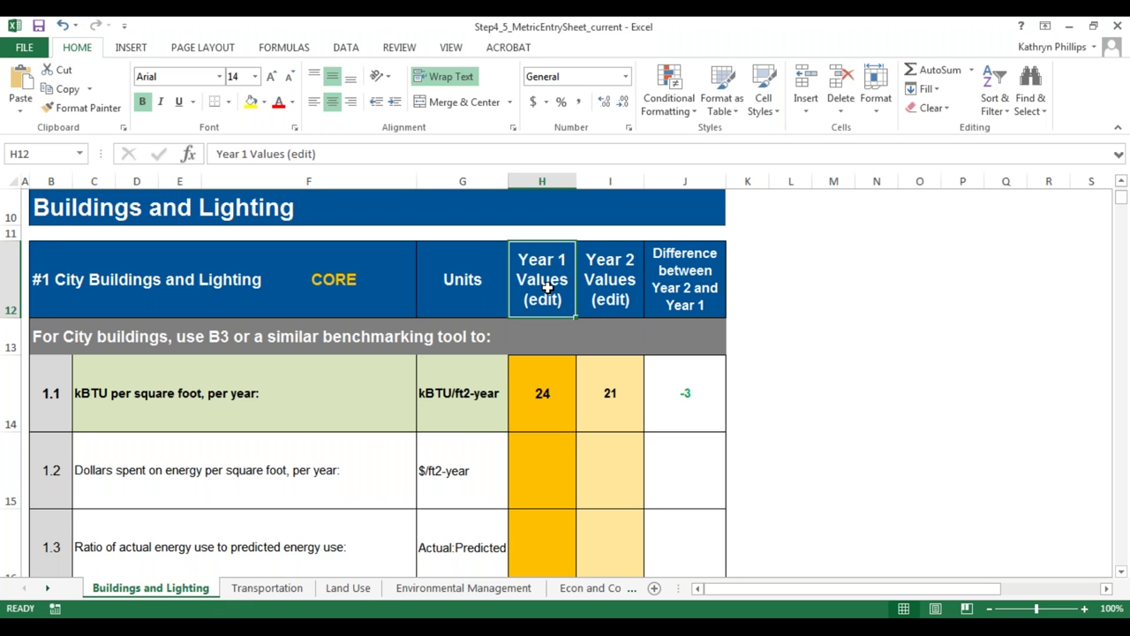
scroll(548, 287, down, 1)
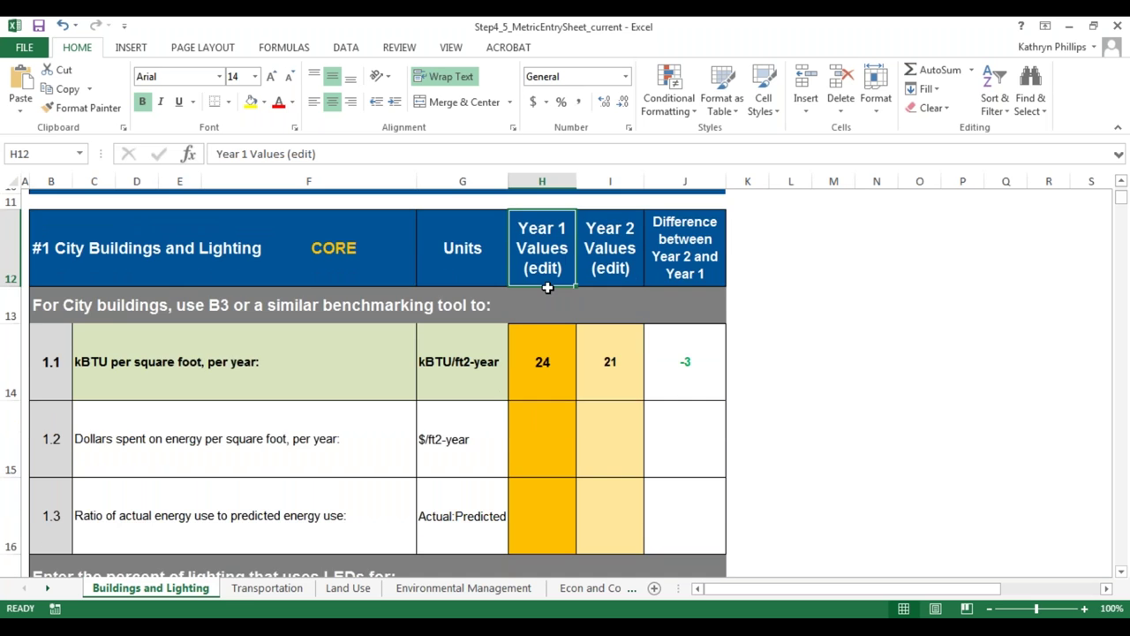
scroll(547, 288, down, 5)
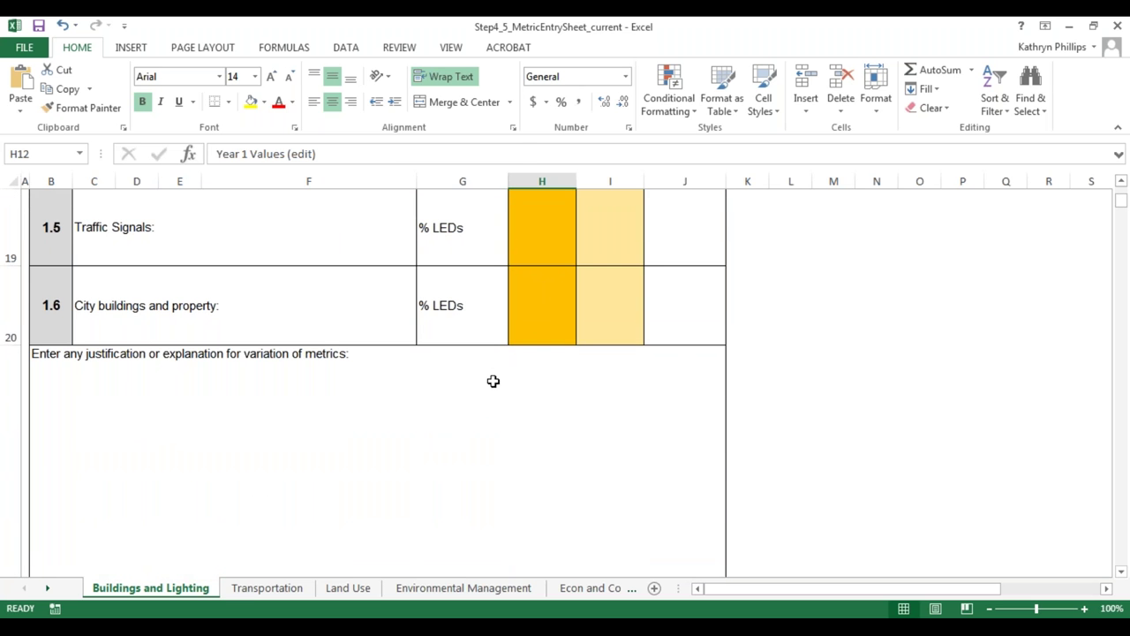
click(493, 381)
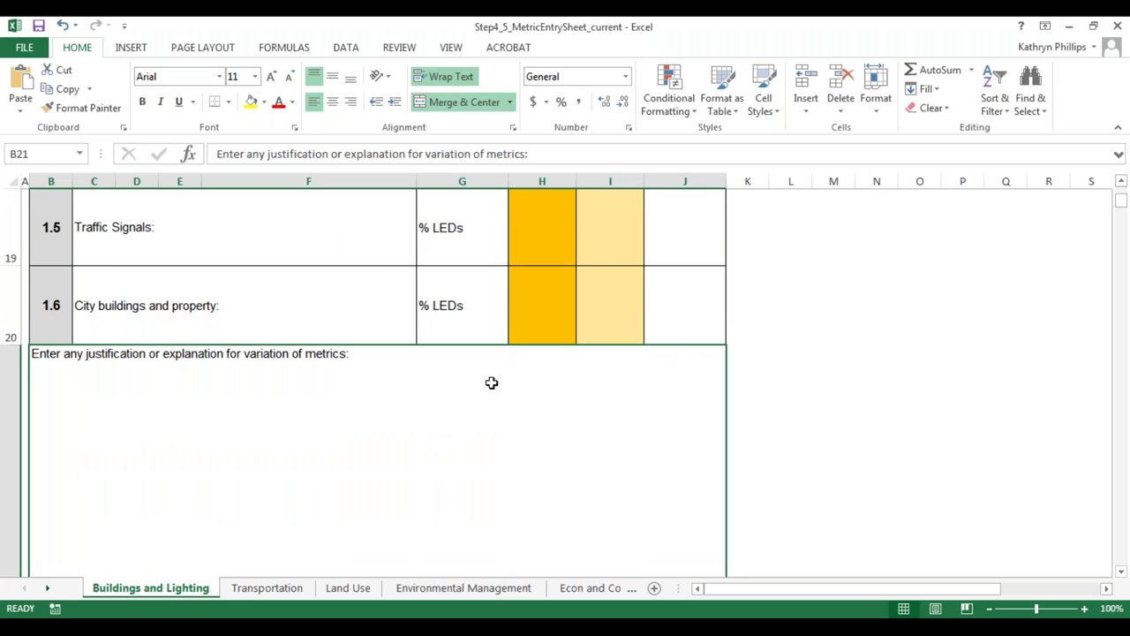
Replace the Street lights Year 1 LED percentage of 100 with 90 in cell H18
scroll(490, 382, up, 3)
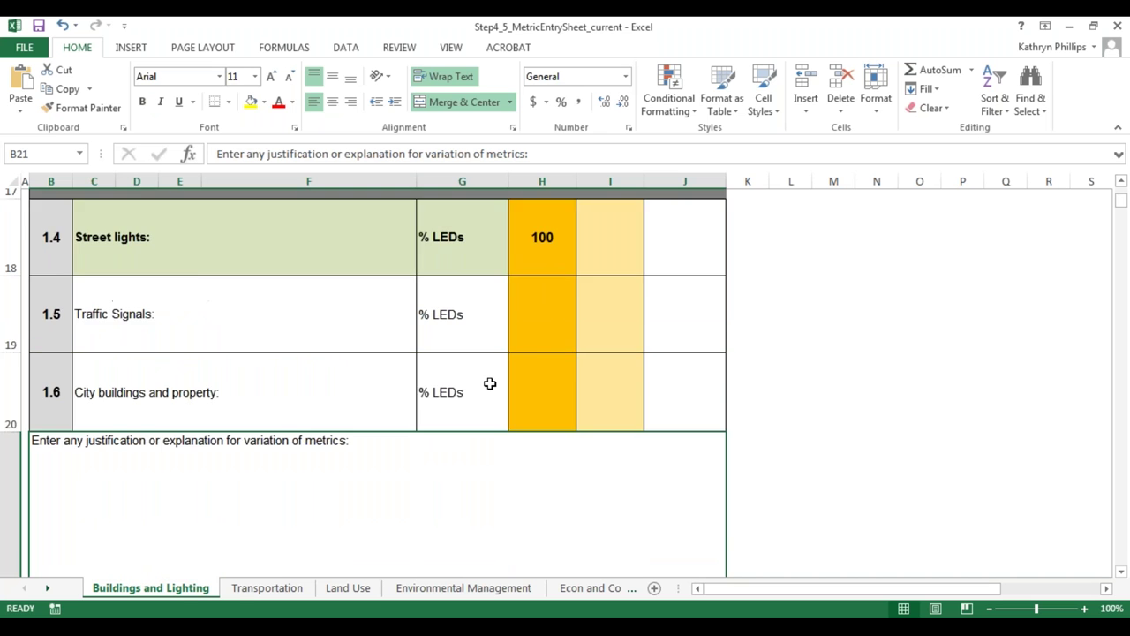
double_click(544, 350)
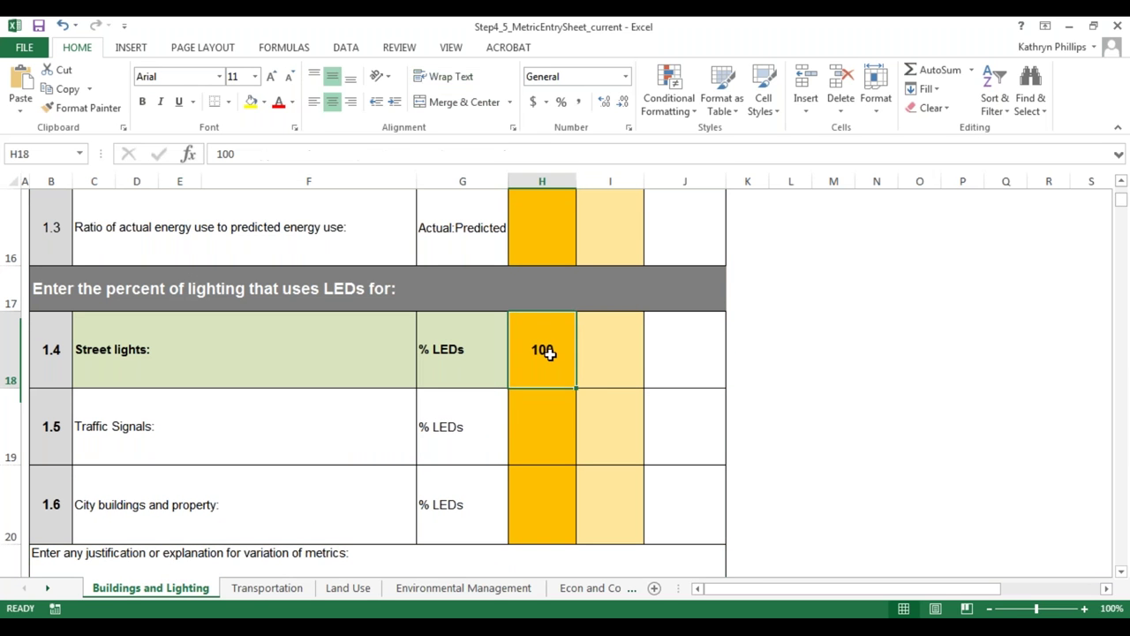
double_click(542, 351)
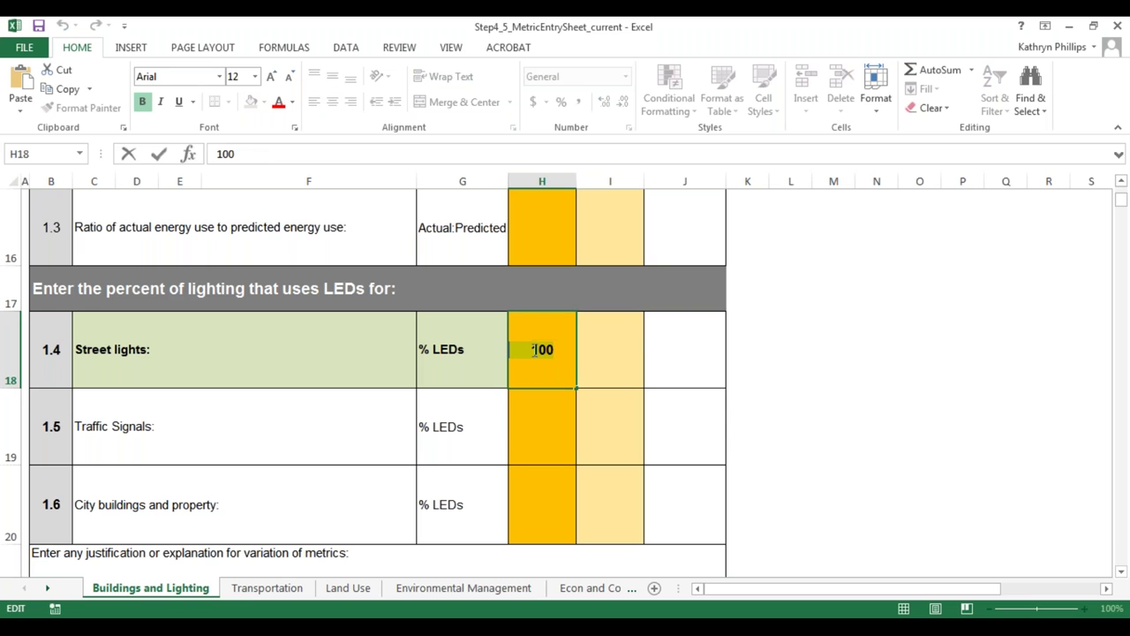
text(90)
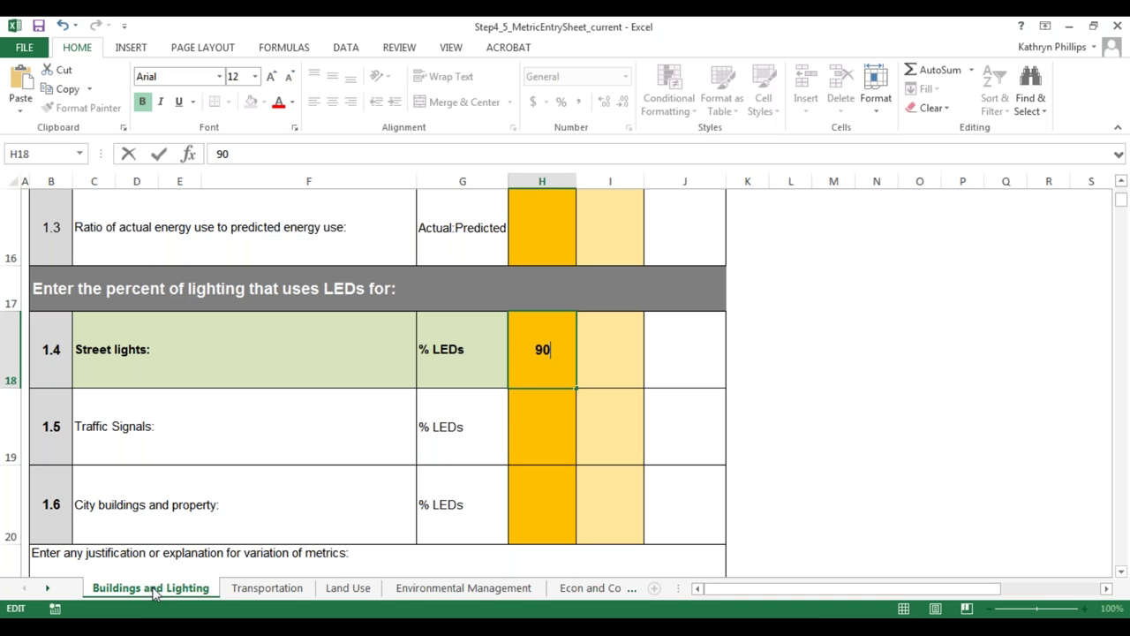
scroll(161, 487, down, 2)
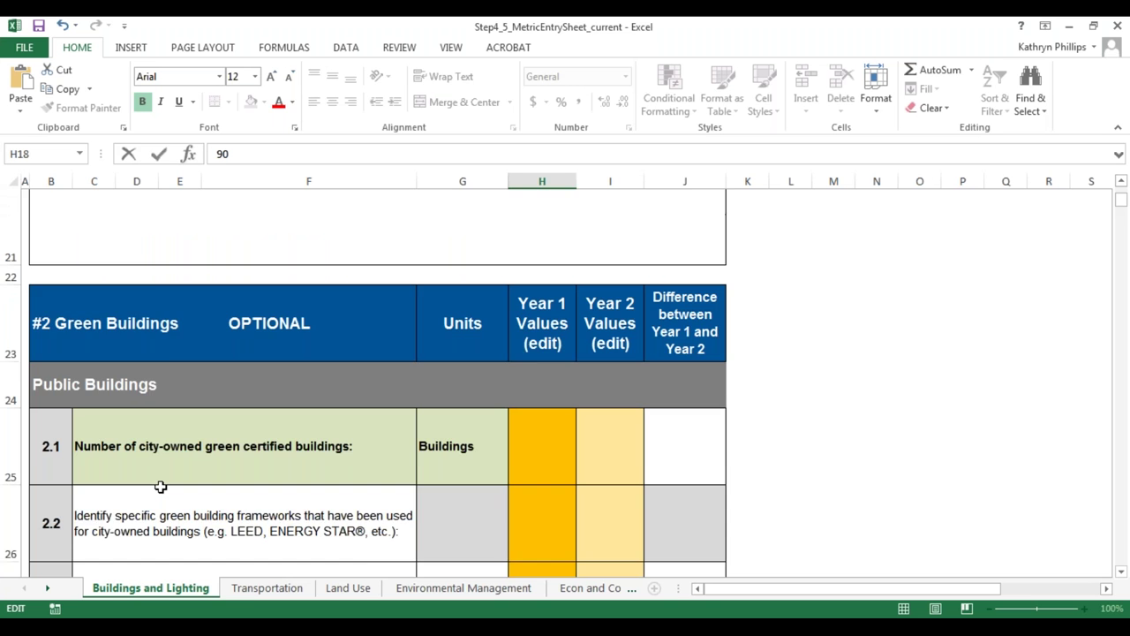
scroll(161, 487, down, 1)
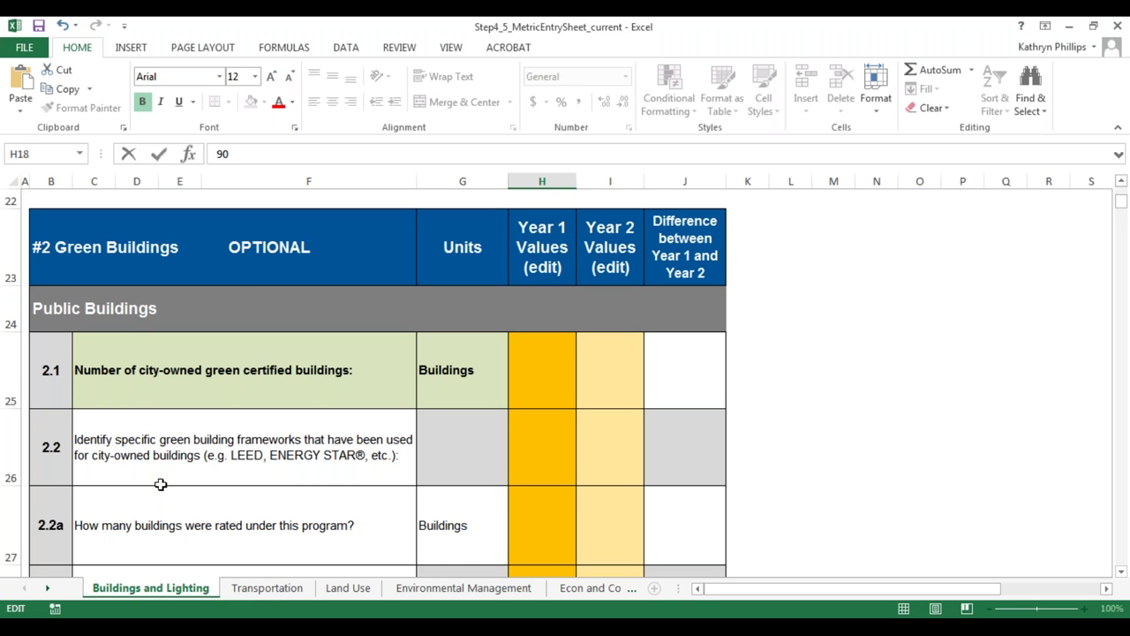
Review the #3 City Fleets rows on the Transportation sheet, then move to Econ and Comm Dvlpmnt
click(261, 589)
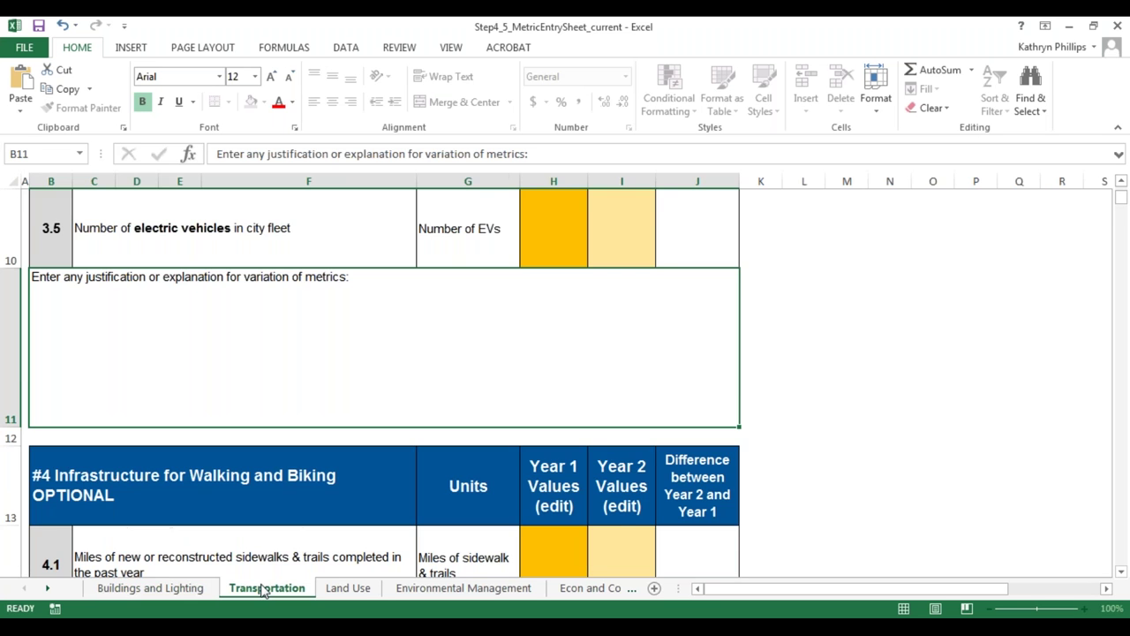
scroll(217, 477, up, 4)
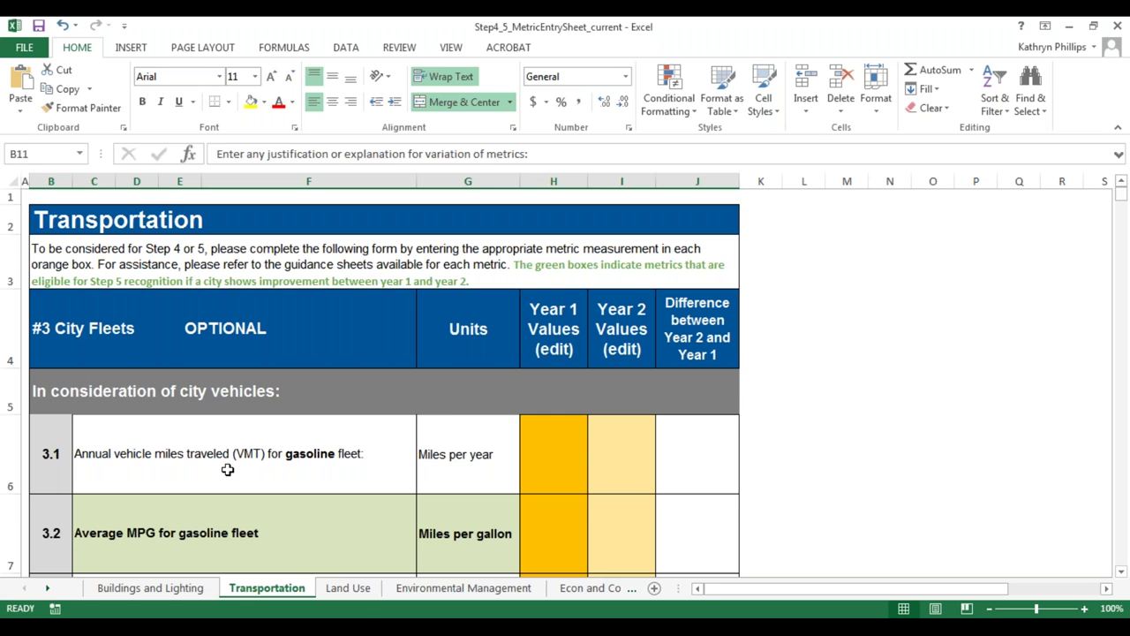
scroll(228, 469, down, 1)
scroll(228, 469, down, 2)
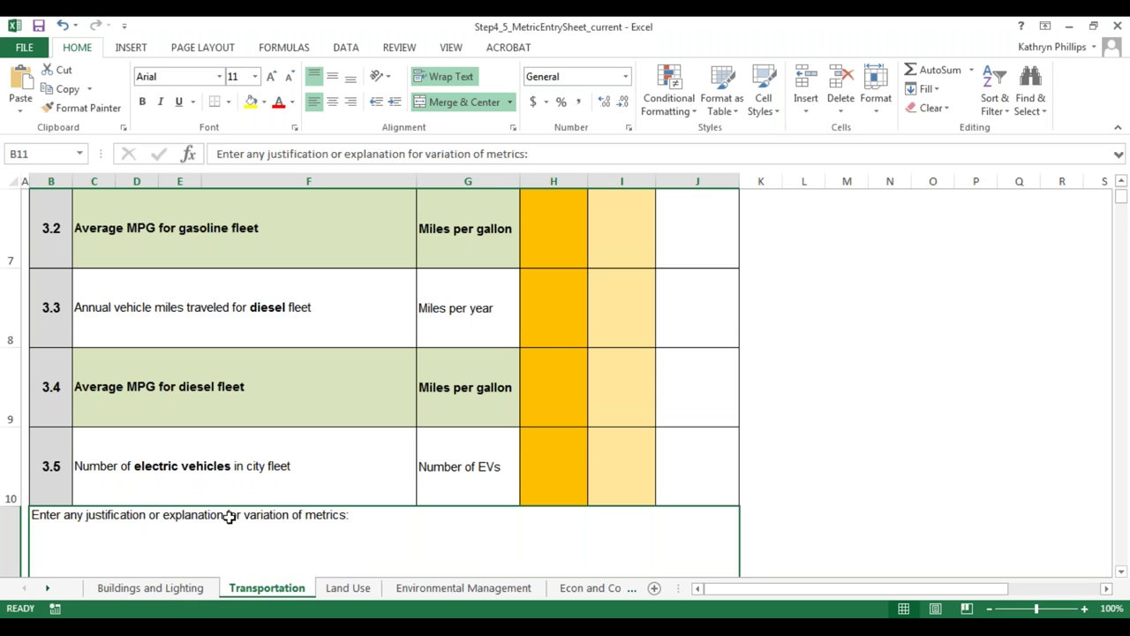
click(598, 588)
scroll(443, 493, up, 1)
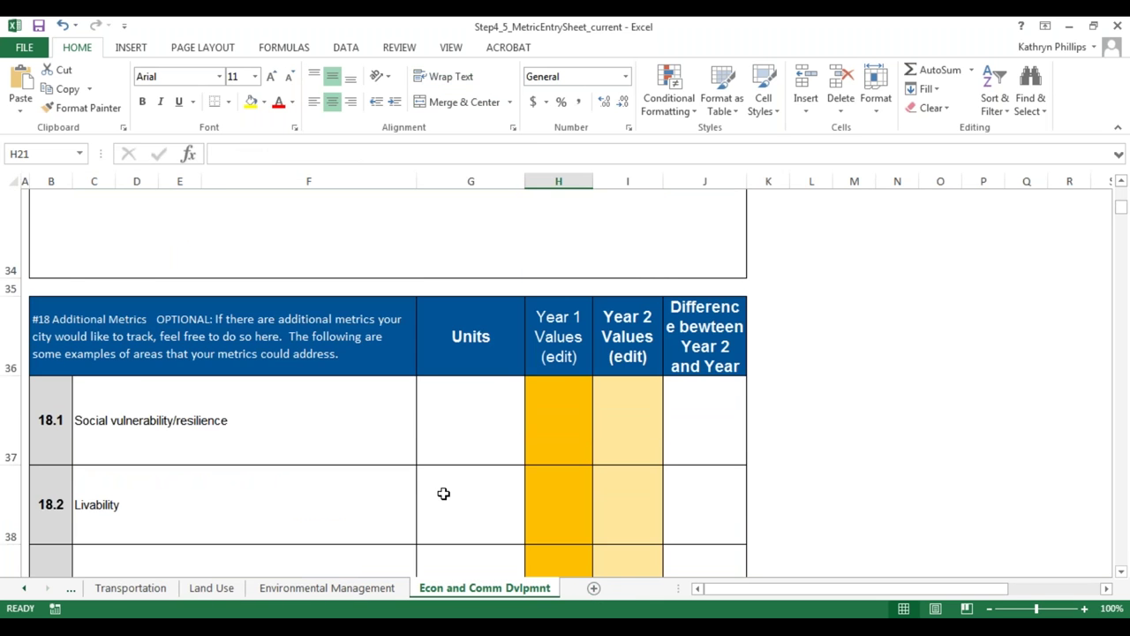
scroll(443, 494, up, 6)
scroll(442, 498, down, 1)
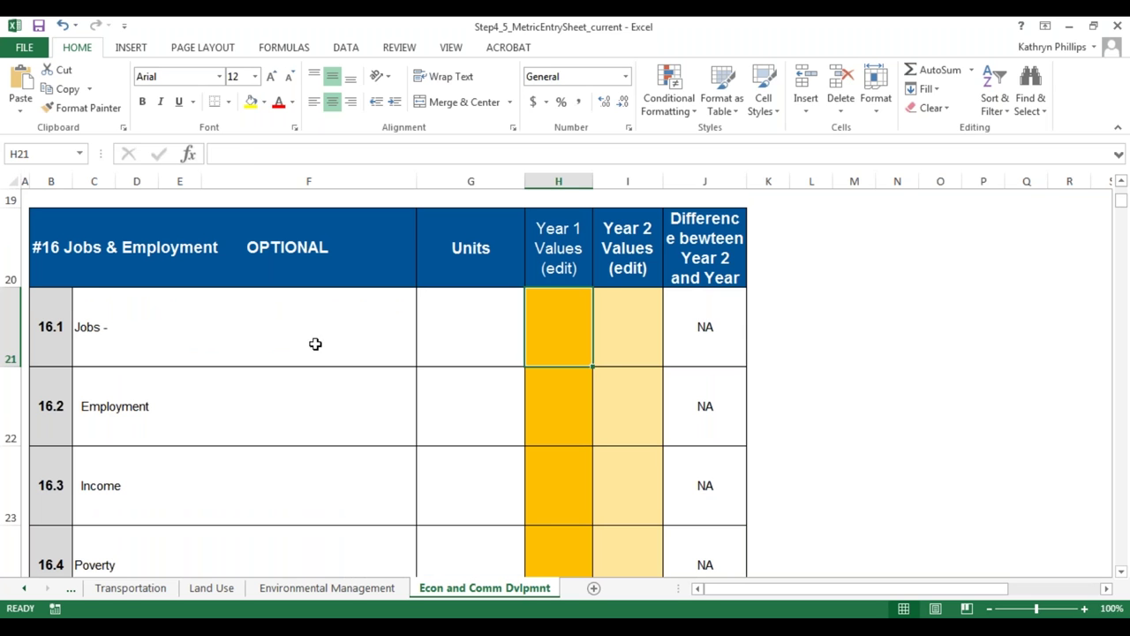
click(162, 330)
key(F2)
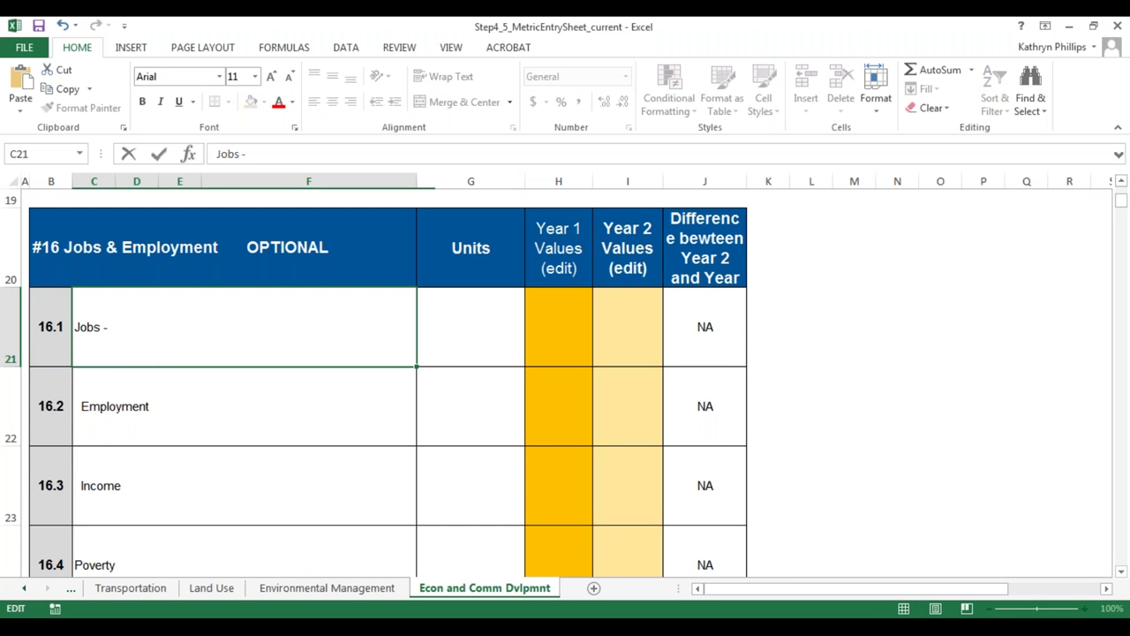
key(BackSpace)
text(-)
click(471, 330)
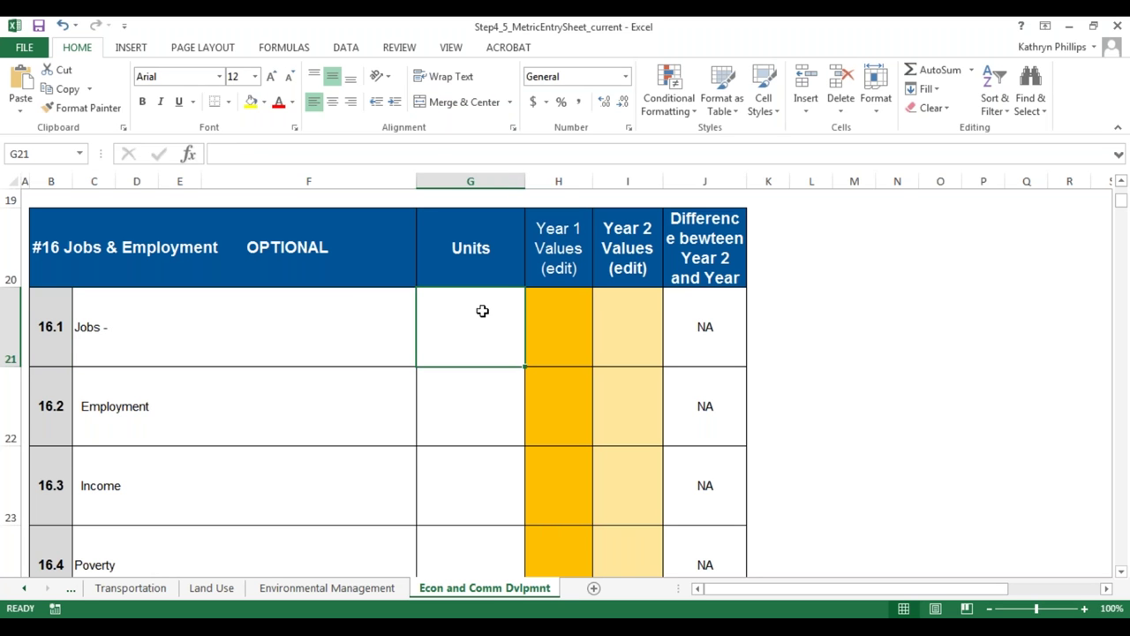
click(550, 330)
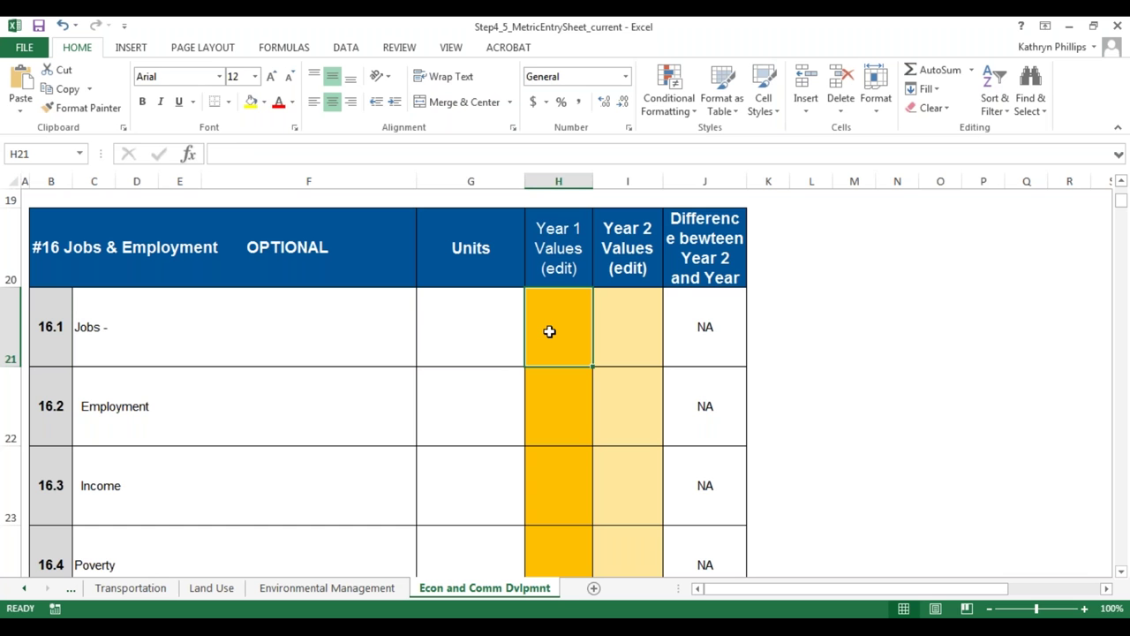
scroll(547, 332, down, 4)
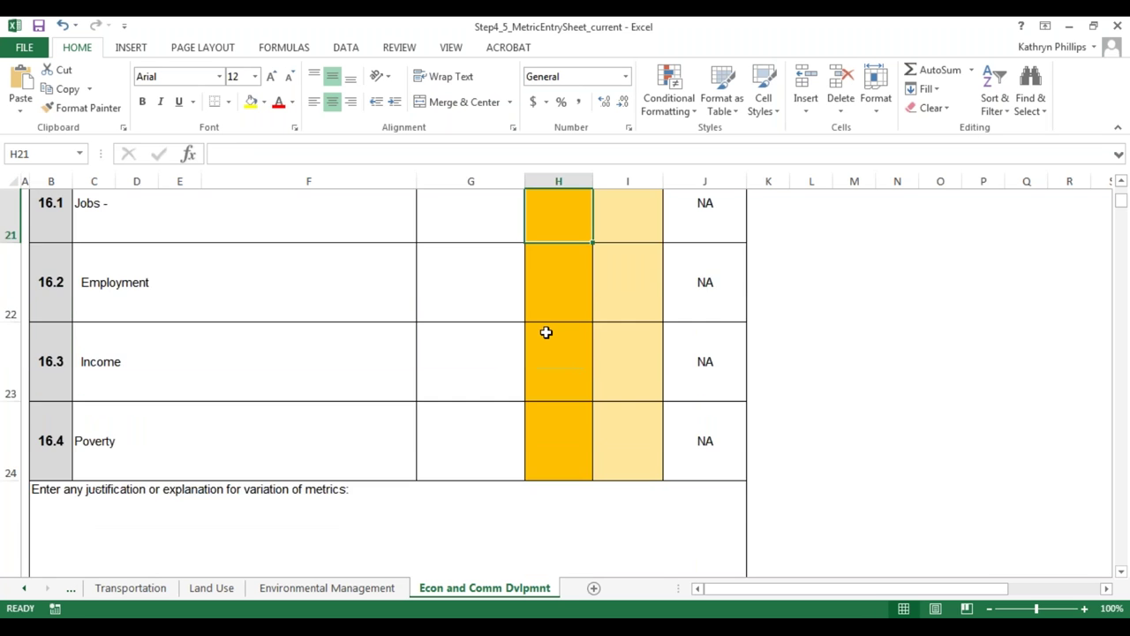
scroll(545, 331, down, 2)
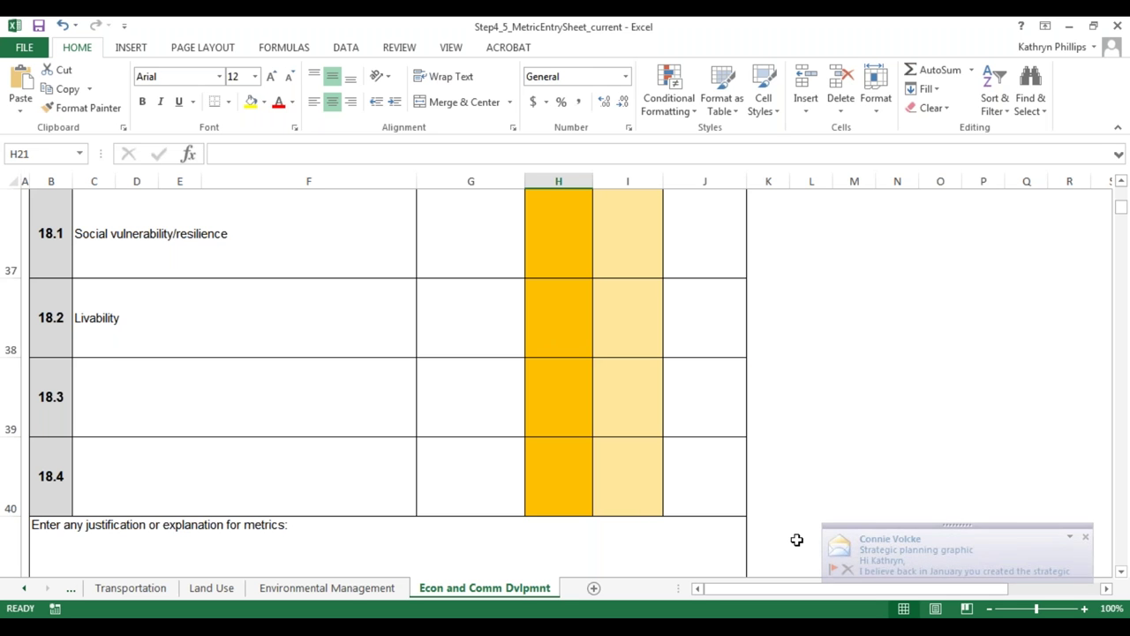
click(71, 589)
Open the Buildings and Lighting sheet, showing metric 1.1 at 24 and 21 with a -3 difference
click(102, 589)
scroll(114, 493, up, 7)
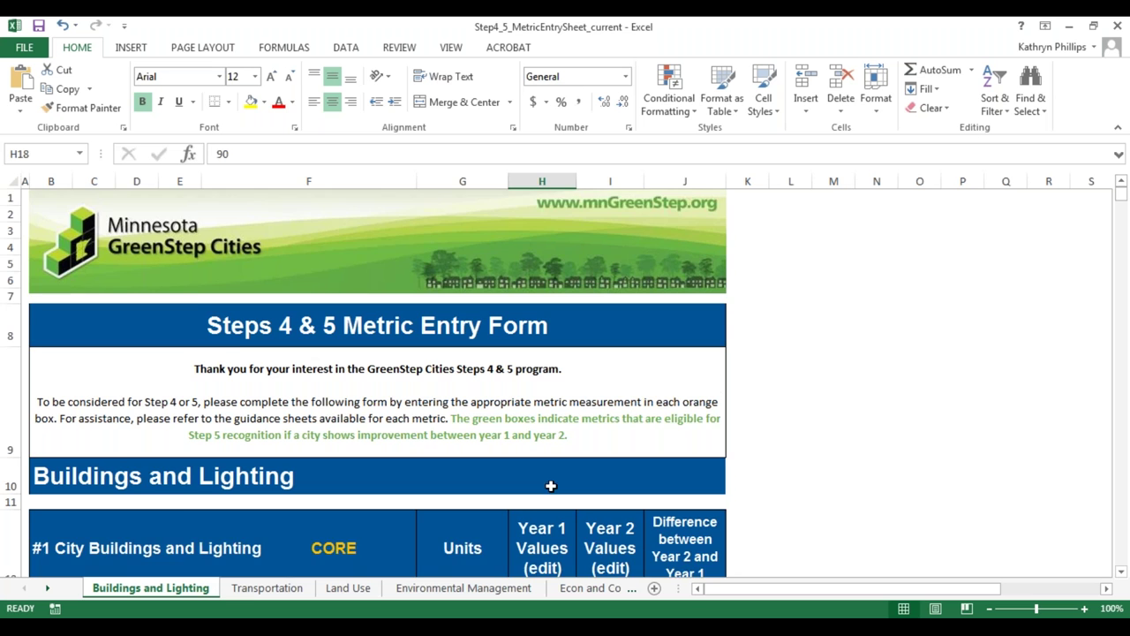
scroll(551, 485, down, 1)
scroll(551, 485, down, 4)
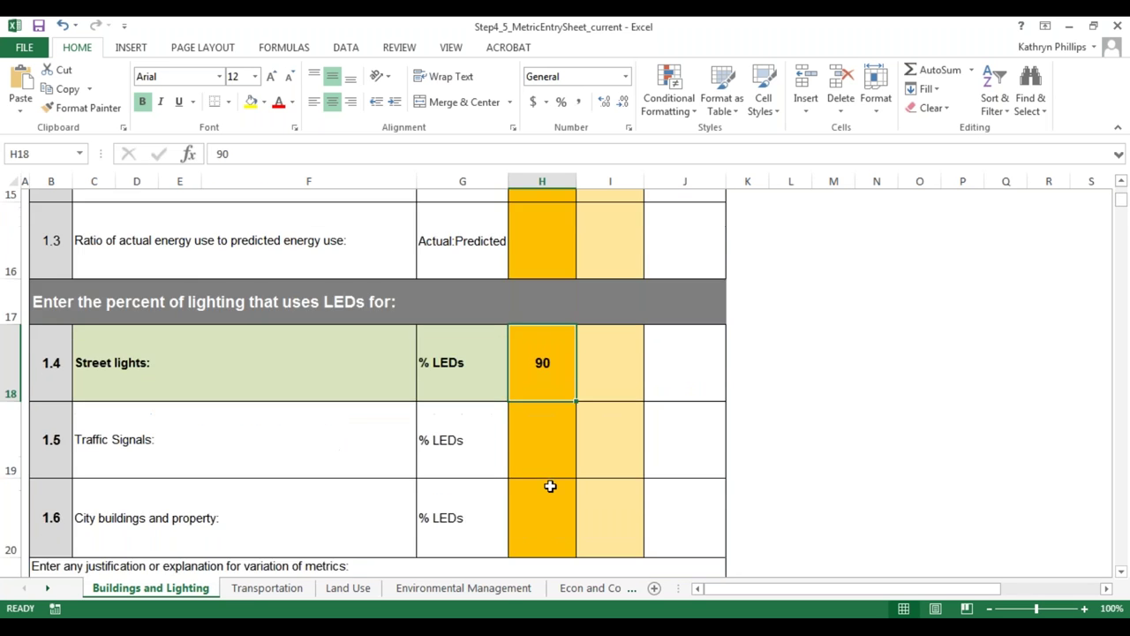
scroll(550, 486, up, 2)
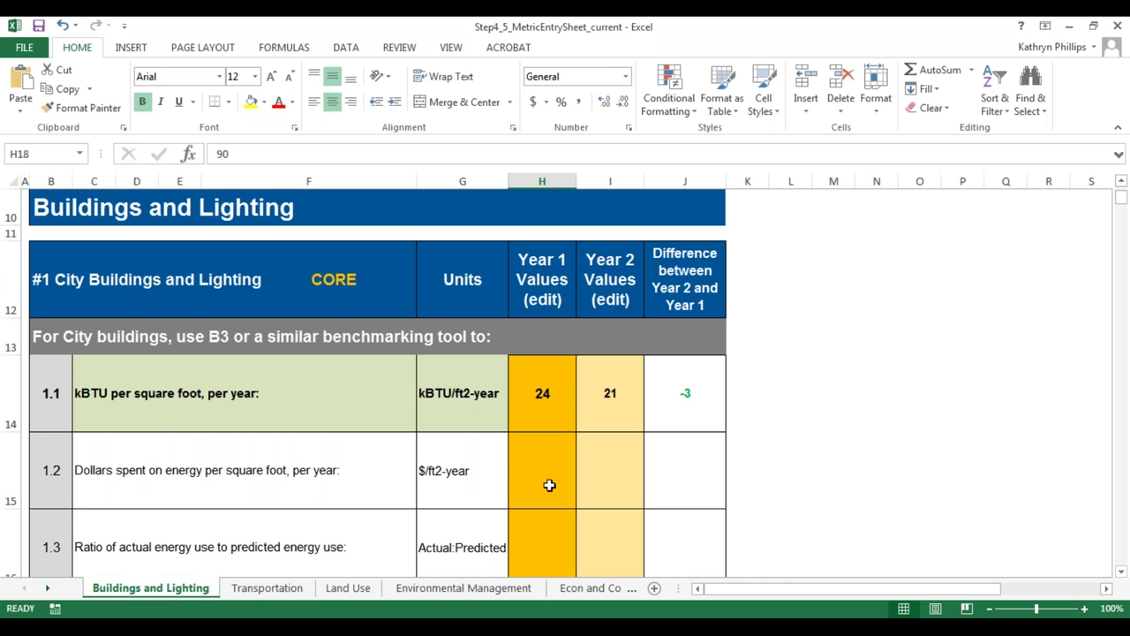
Delete metric 1.1's Year 2 value 21 and Year 1 value 24, leaving the difference blank
click(608, 394)
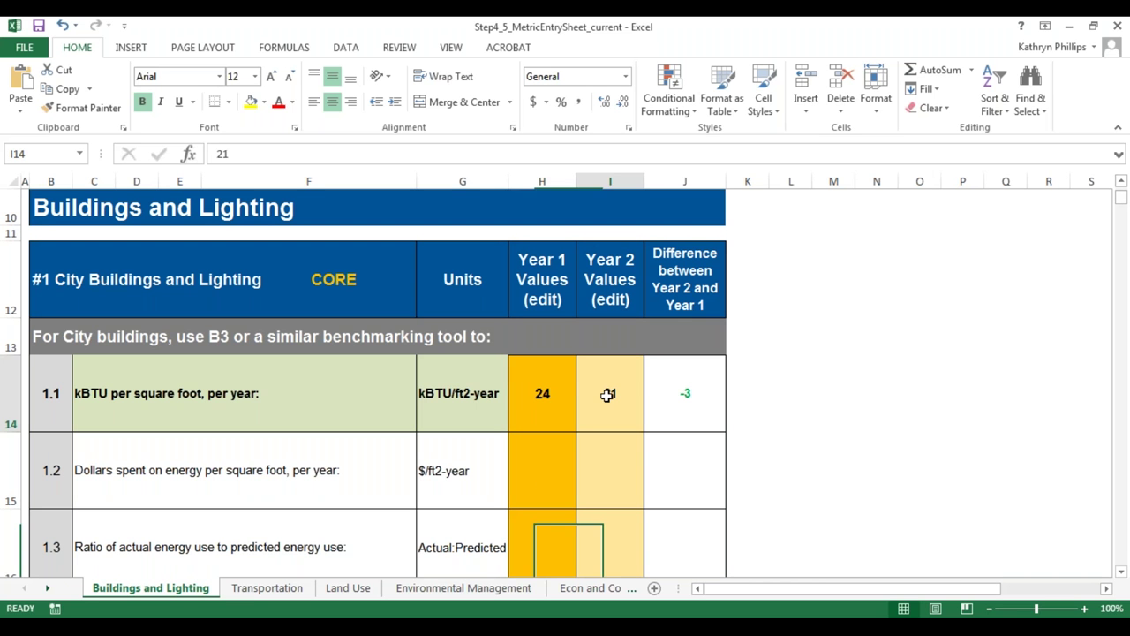
key(Delete)
click(545, 397)
key(BackSpace)
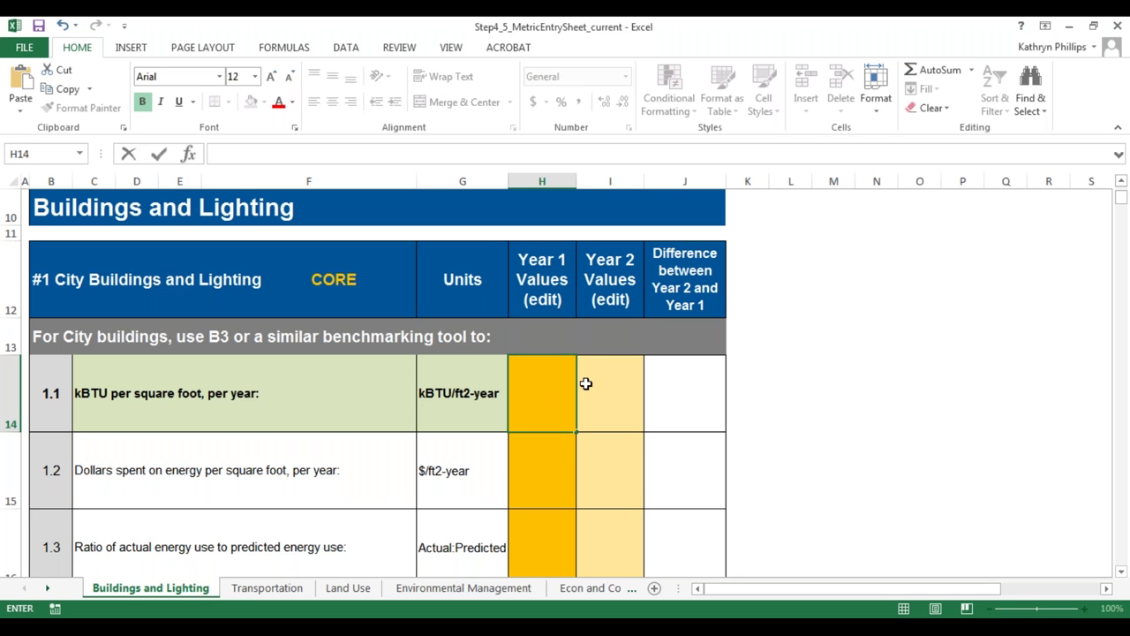
Enter 24 for Year 1 and 22 for Year 2 on metric 1.1, giving a -2 difference
text(24)
click(603, 392)
text(22)
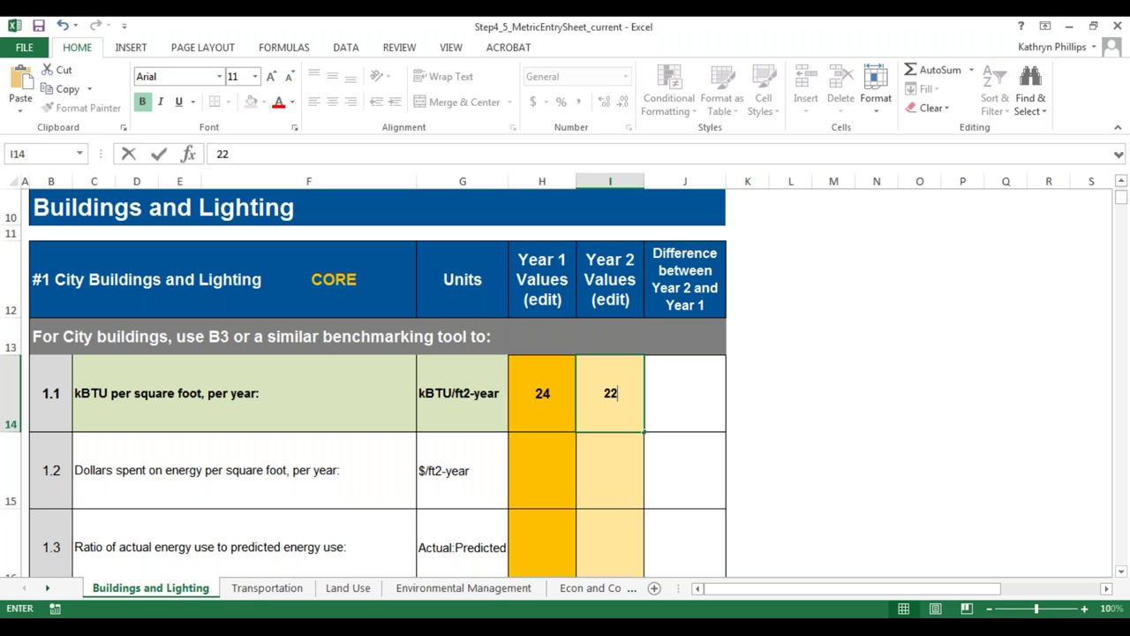
key(Return)
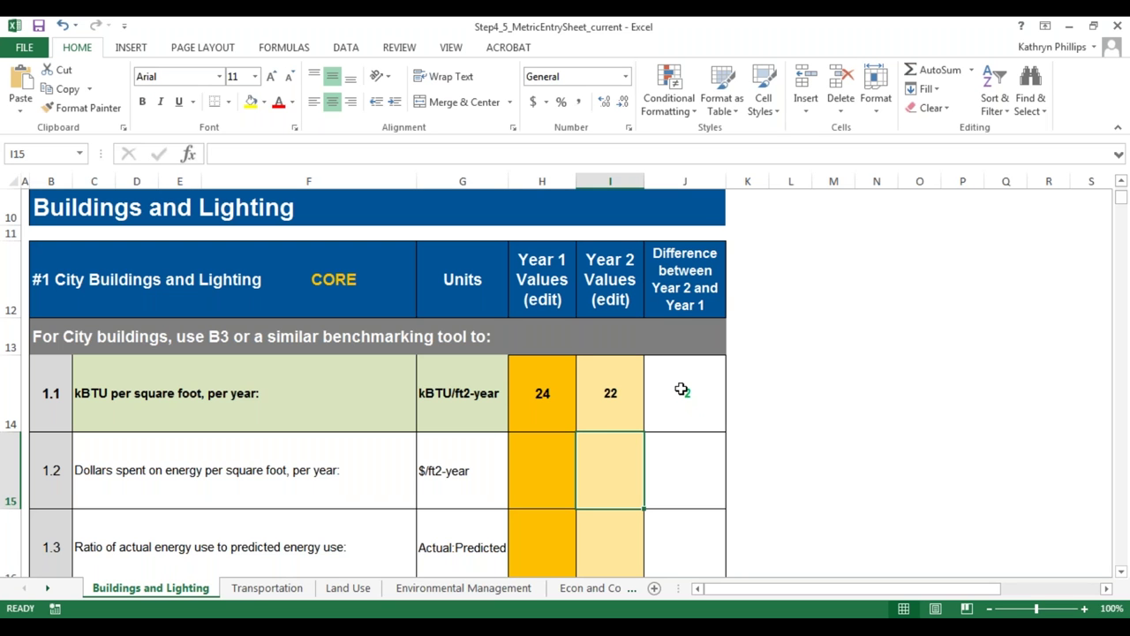
click(401, 380)
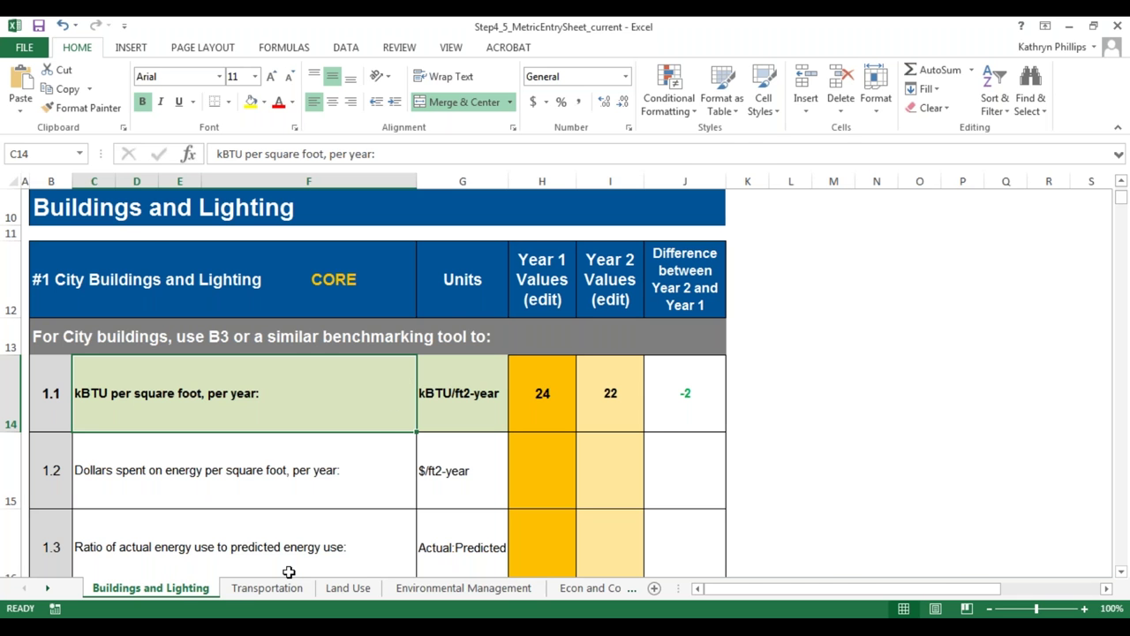
key(alt+Tab)
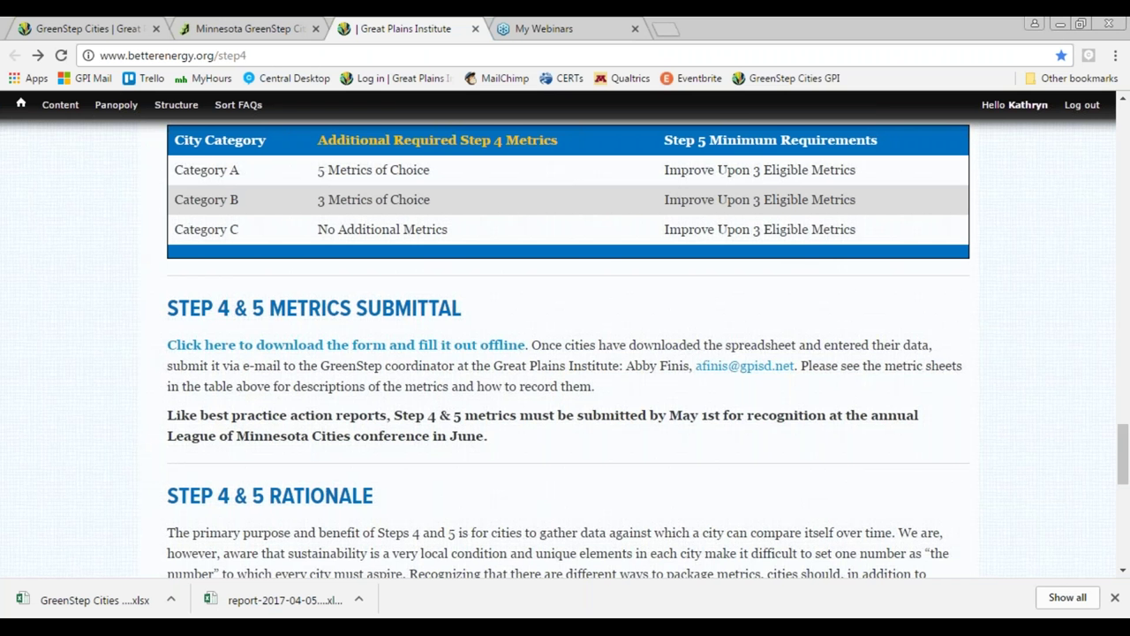
Scroll the Step 4 page up to the form-download paragraph, then return to the Excel workbook
scroll(574, 366, up, 4)
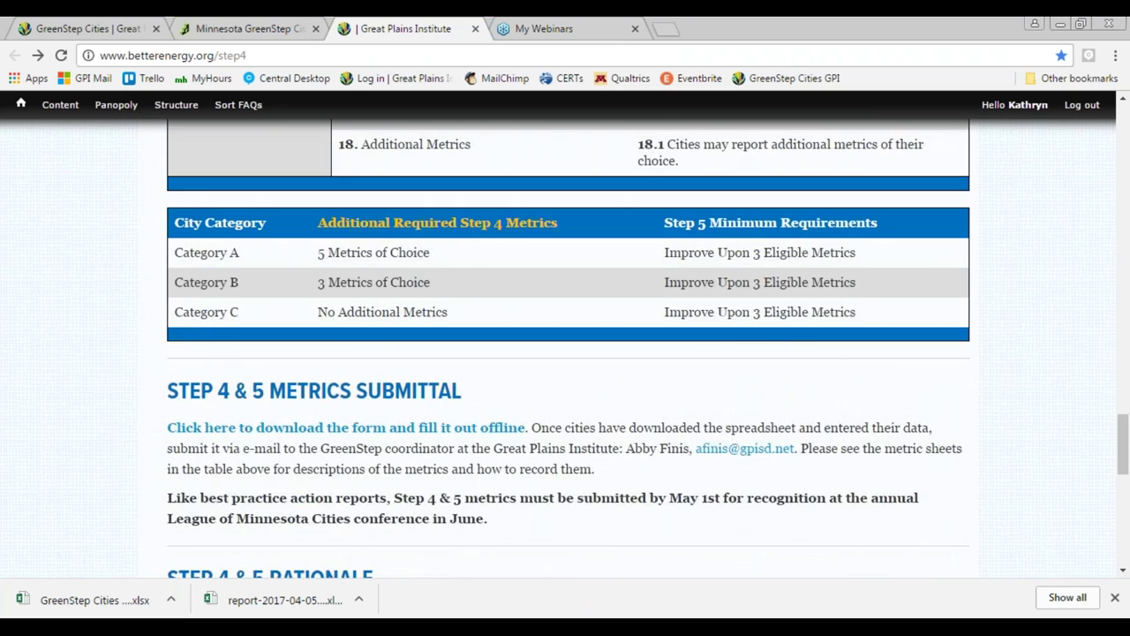
scroll(574, 376, up, 5)
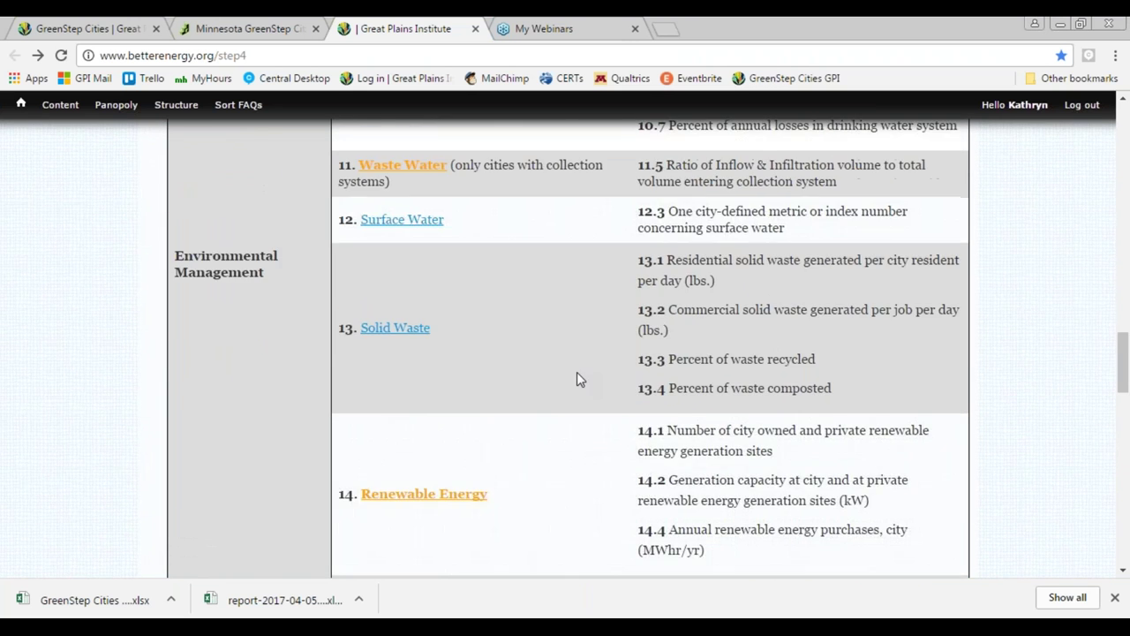
scroll(576, 378, up, 5)
scroll(580, 376, up, 4)
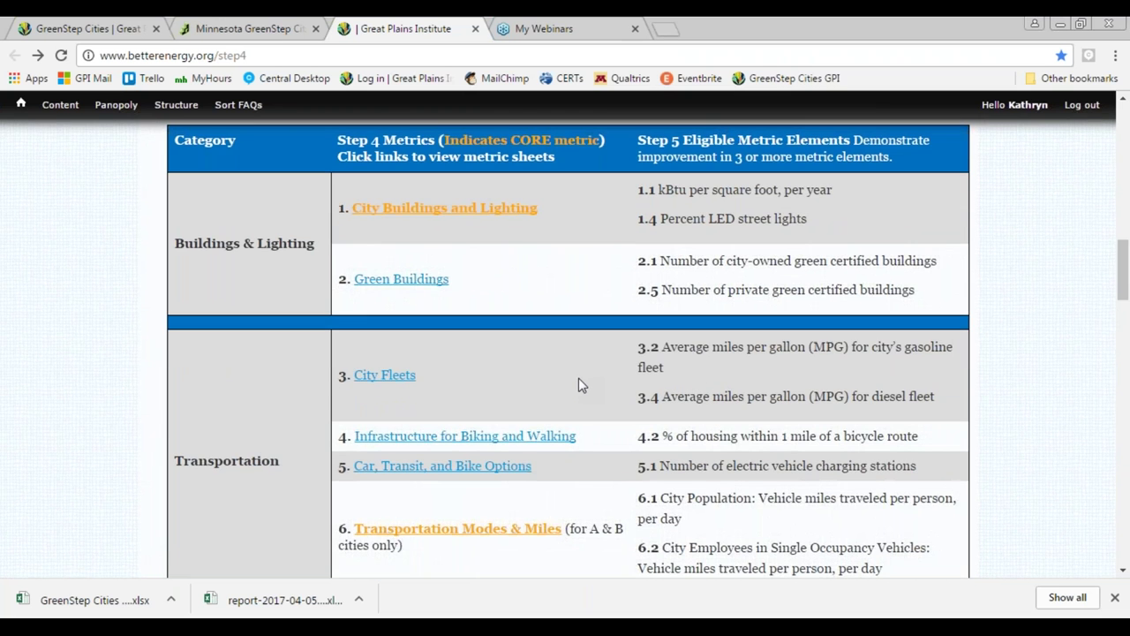
scroll(579, 379, up, 2)
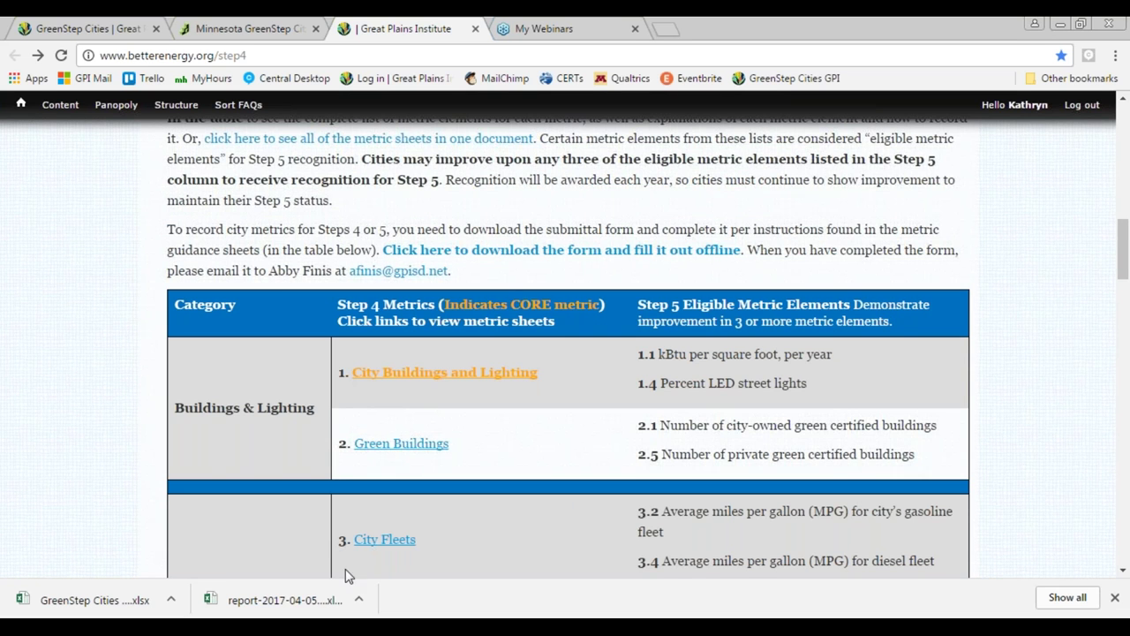
click(201, 600)
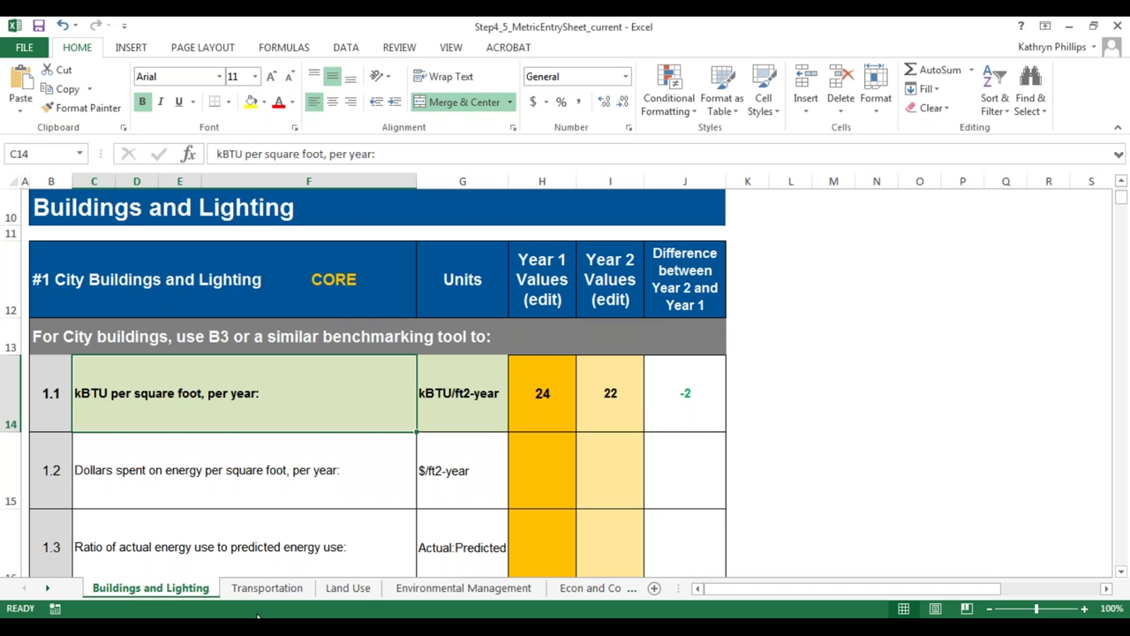
Return to the betterenergy.org Step 4 page at its form-download instructions
click(227, 629)
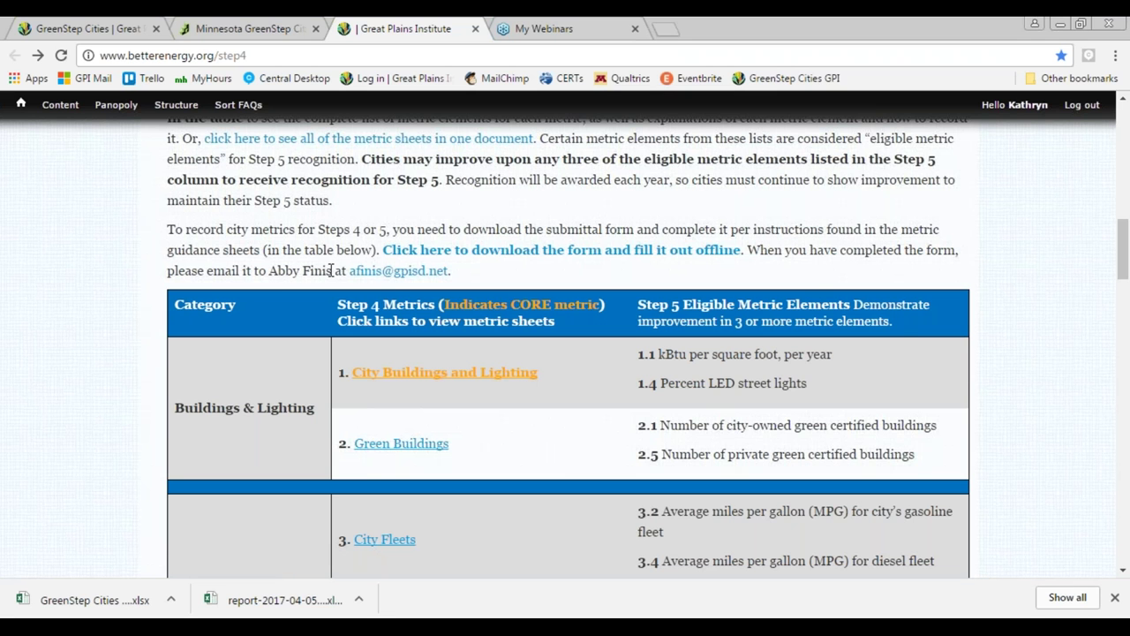
Highlight the coordinator's e-mail address, then scroll through the Step 4 & 5 Metrics Submittal section
drag(326, 270, 369, 271)
scroll(495, 290, down, 1)
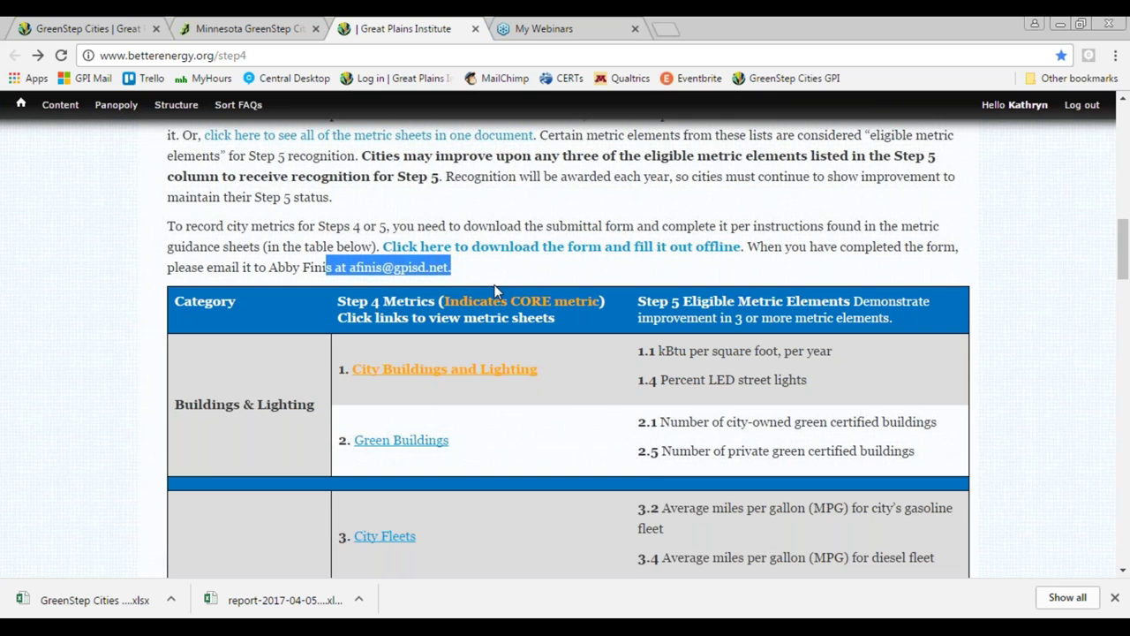
scroll(495, 291, down, 15)
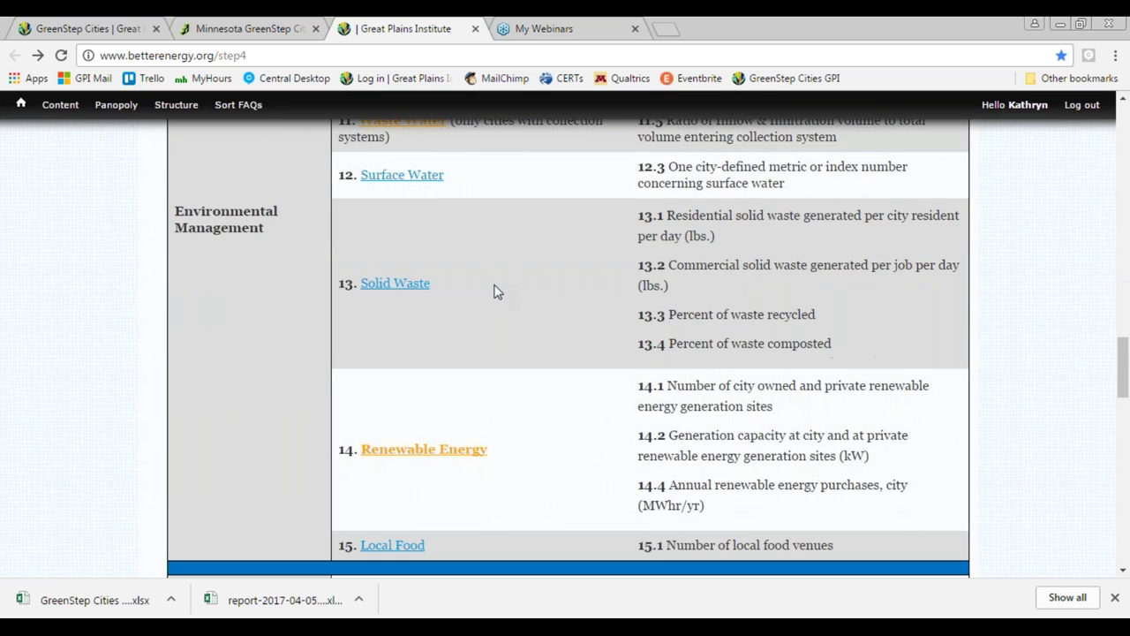
scroll(496, 290, down, 5)
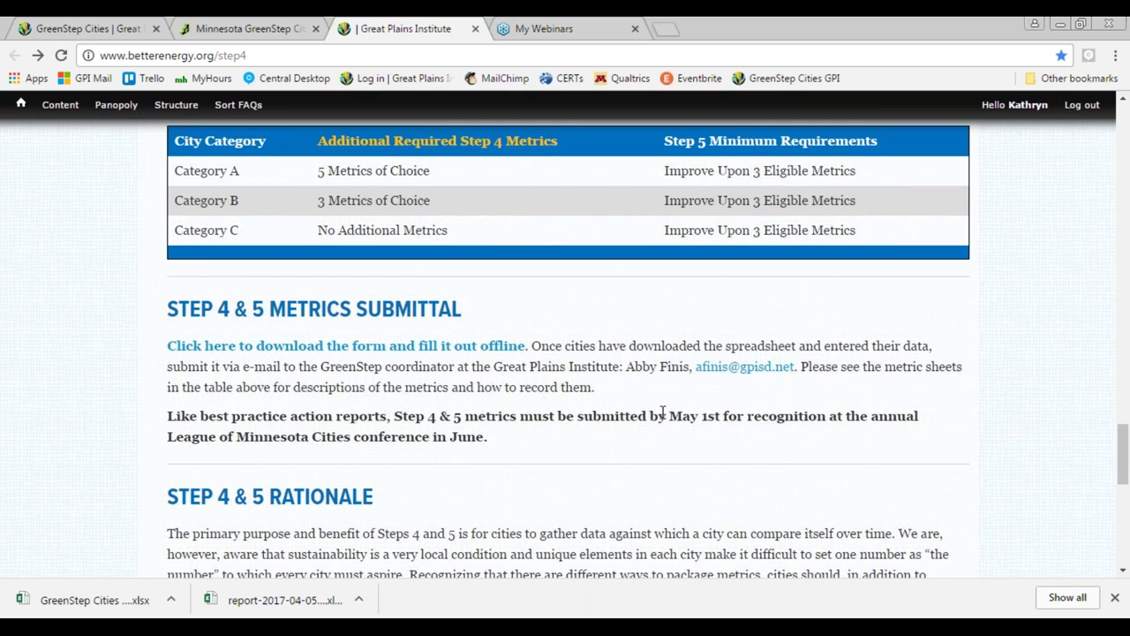
scroll(662, 412, up, 4)
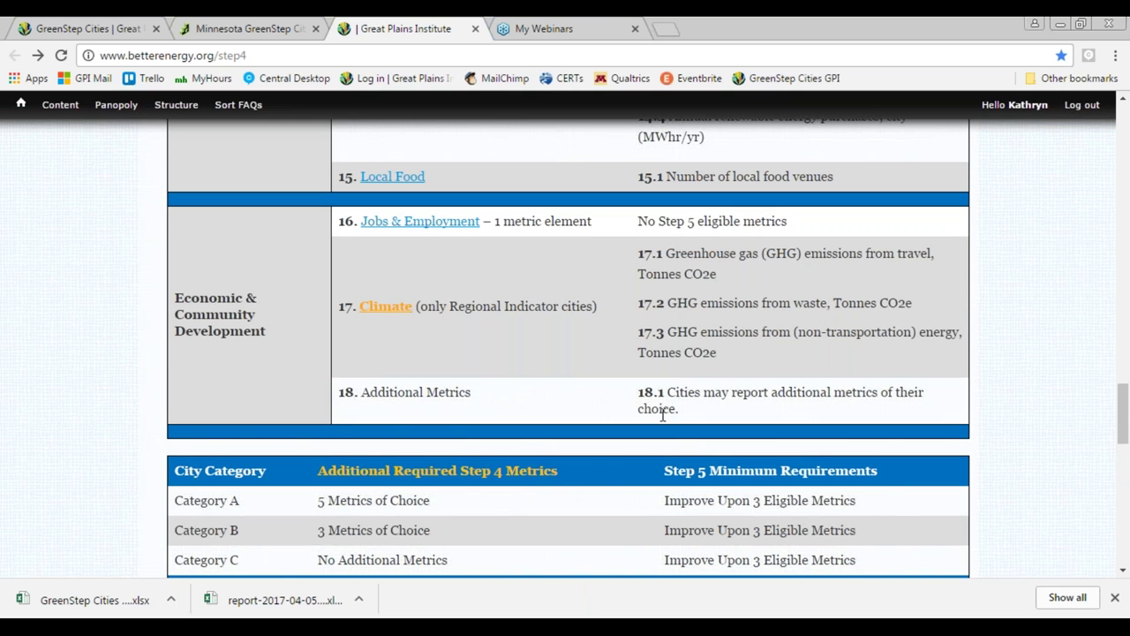